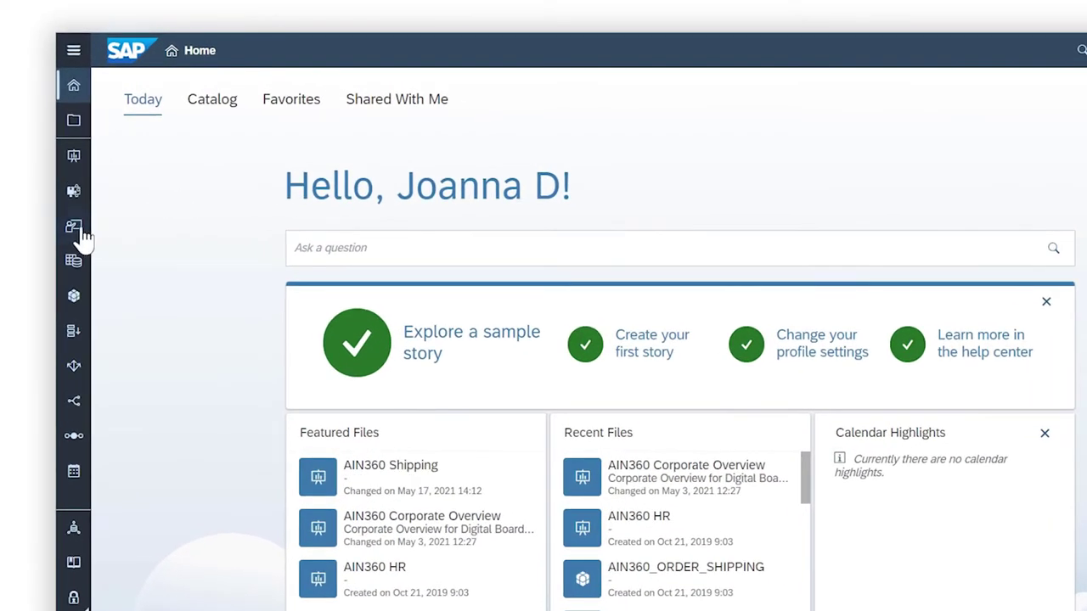
From the Digital Boardroom start page, create a new agenda named AnnualReview_agenda
left_click(75, 227)
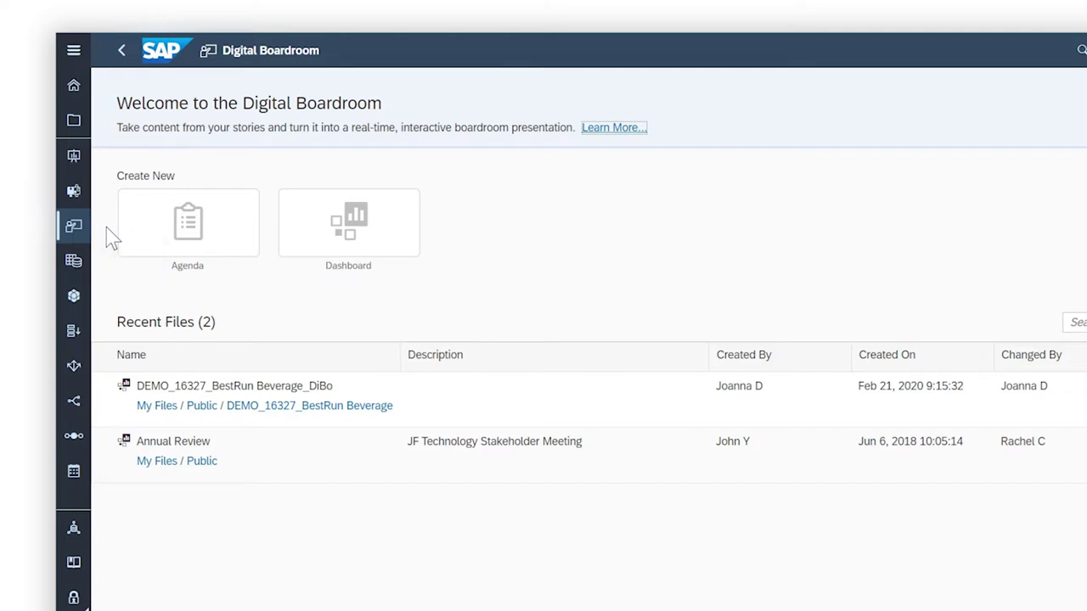
left_click(186, 236)
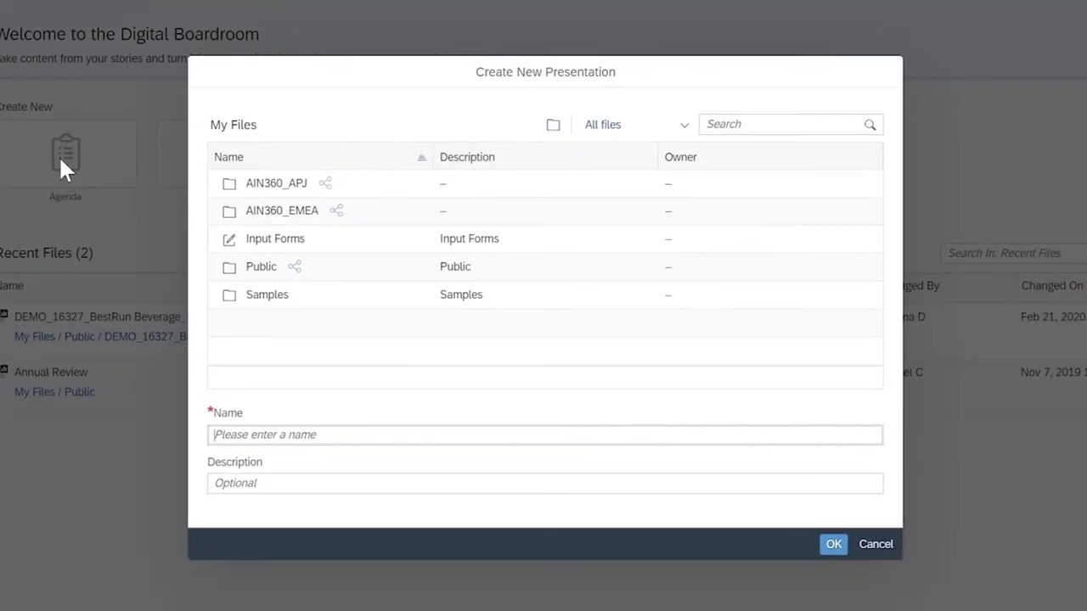
type("AnnualReview_agenda")
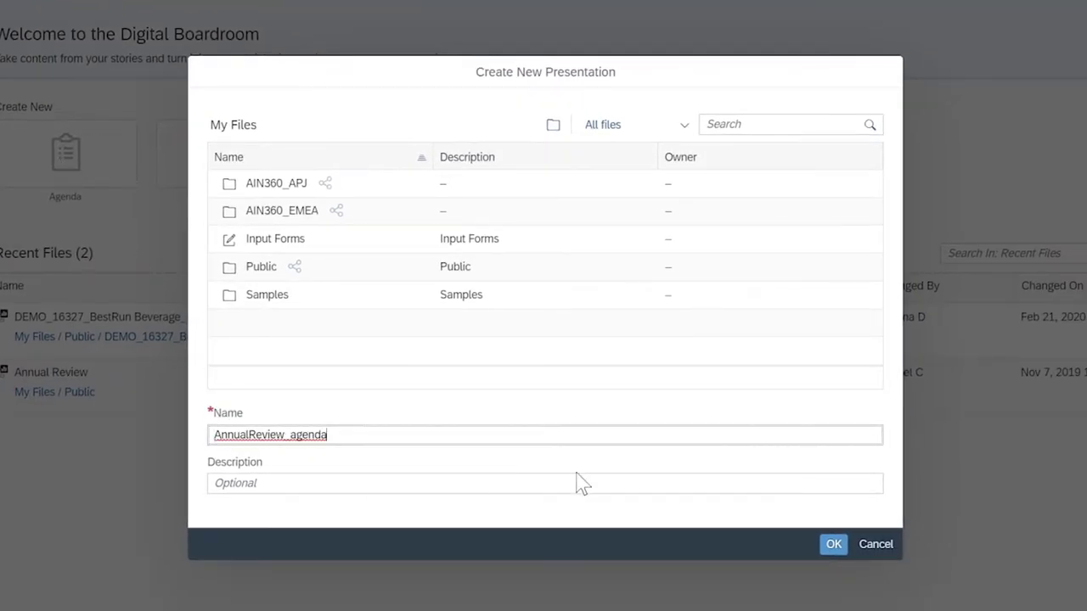
left_click(831, 546)
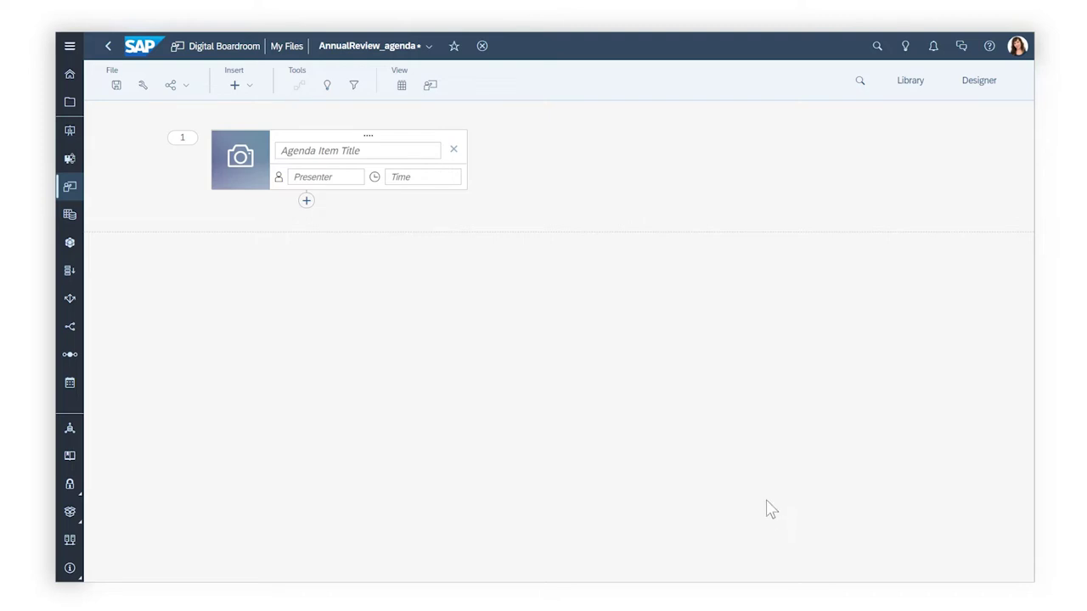
Title the first agenda item 'Corporate Overview', enter its presenter's name and add the presenter's photo
left_click(285, 154)
type("Corporate Overview")
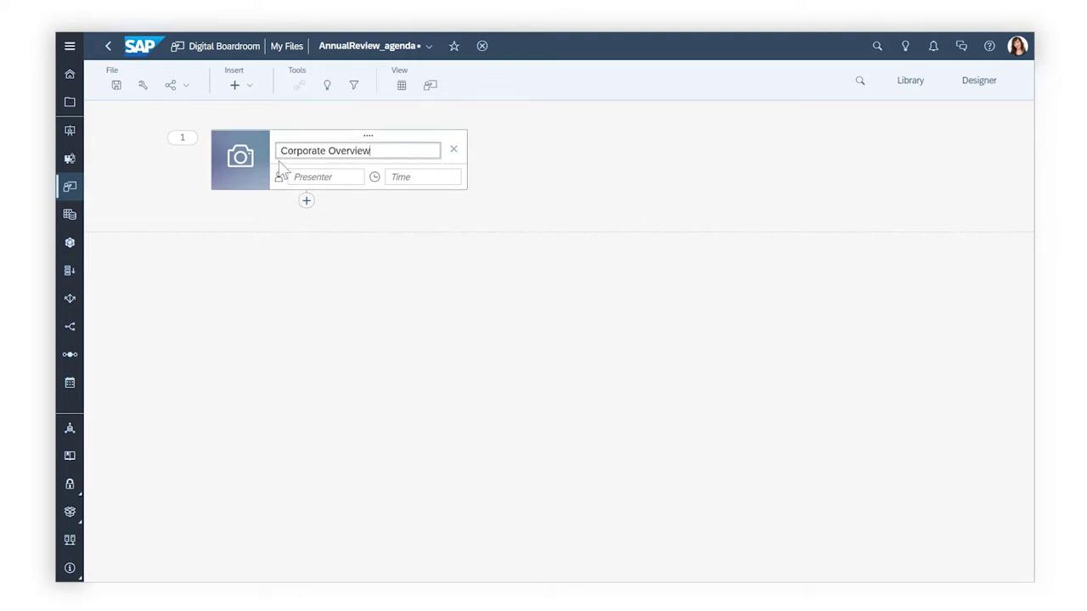
left_click(294, 180)
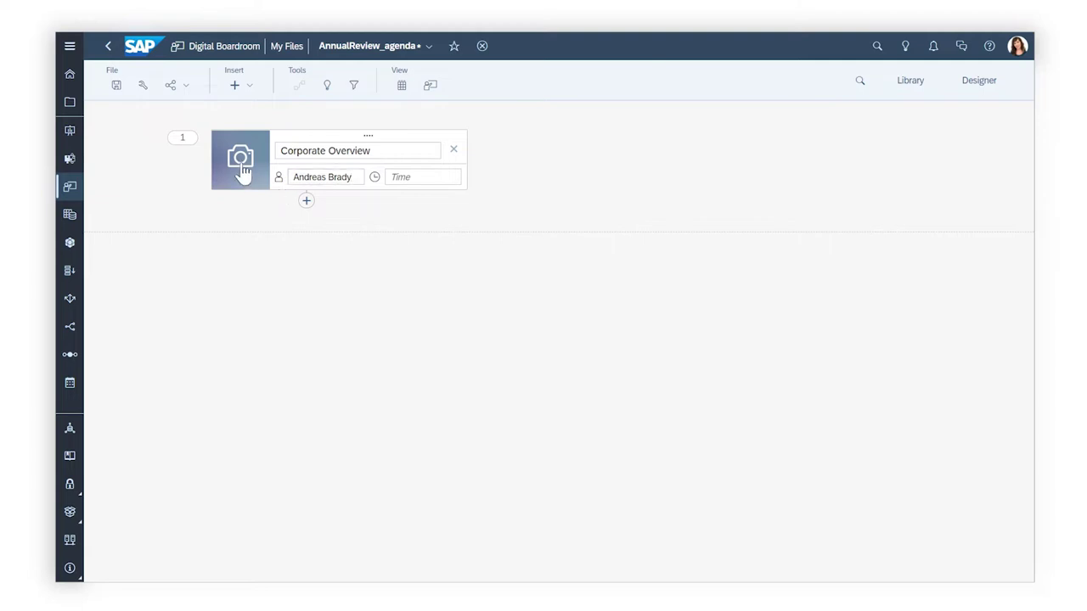
left_click(242, 169)
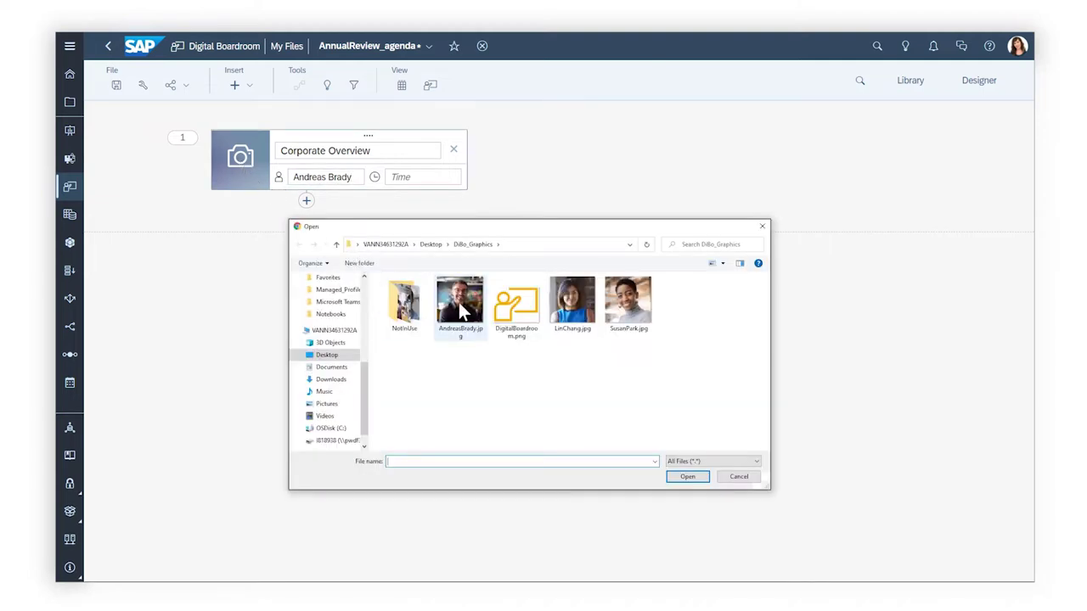
double_click(463, 303)
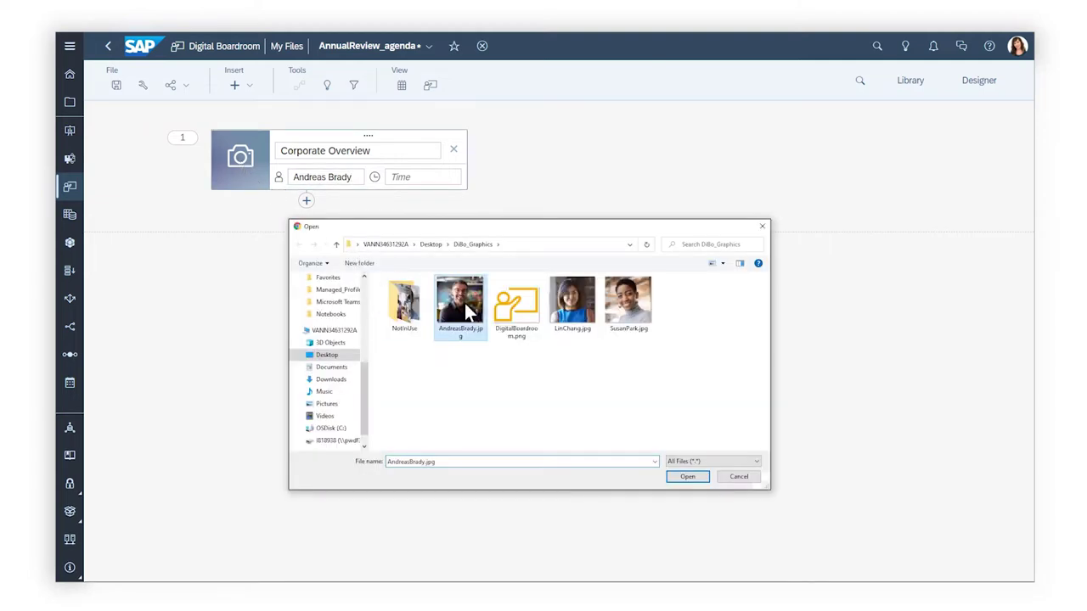
Set the first item's time to 08:00 and insert a second agenda item below it
left_click(390, 181)
type("08:00")
left_click(365, 211)
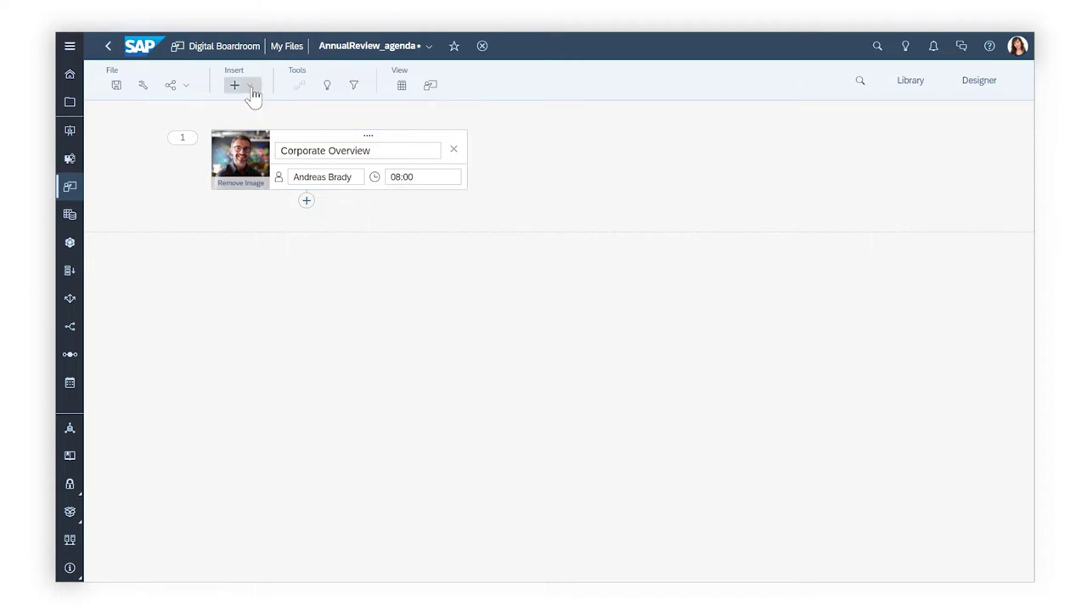
left_click(248, 110)
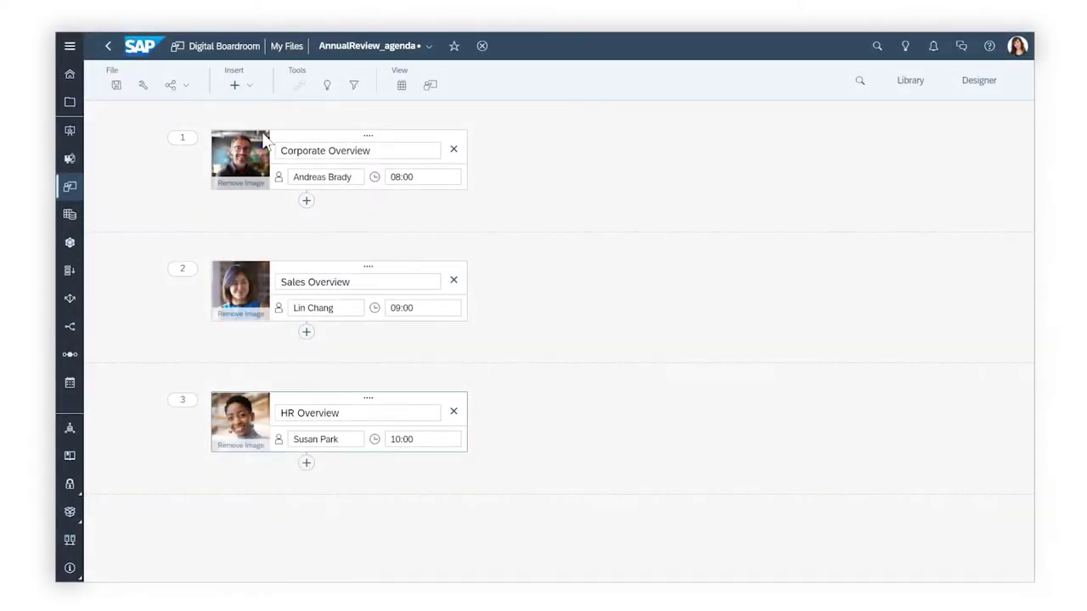
Add a 'Financial Results' topic with a nested topic and a sibling topic under Corporate Overview, then save
left_click(306, 202)
left_click(364, 244)
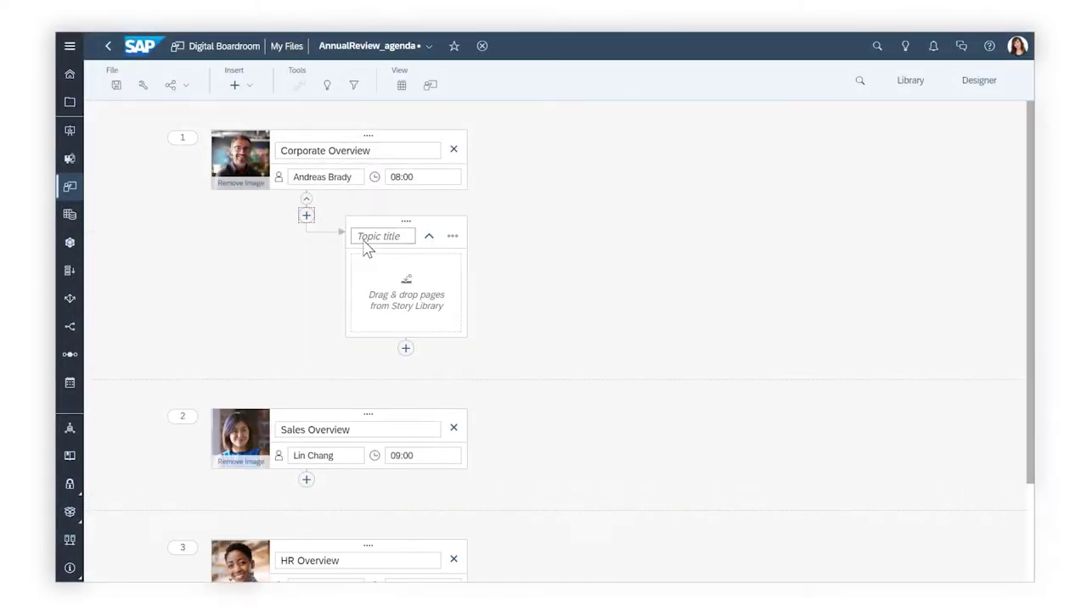
type("Financial Results")
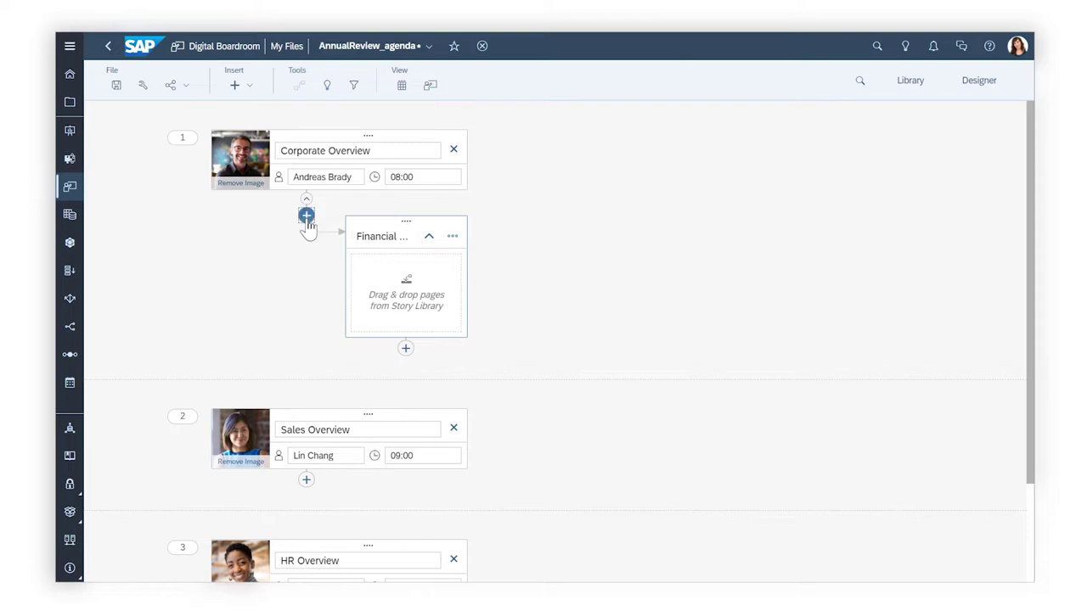
left_click(306, 215)
left_click(406, 349)
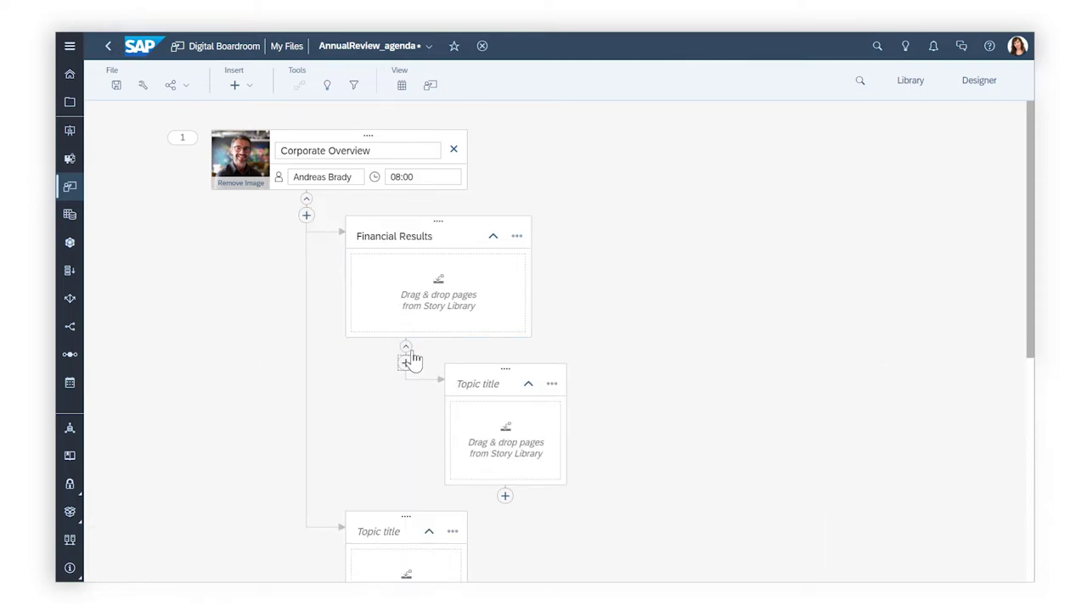
left_click(116, 86)
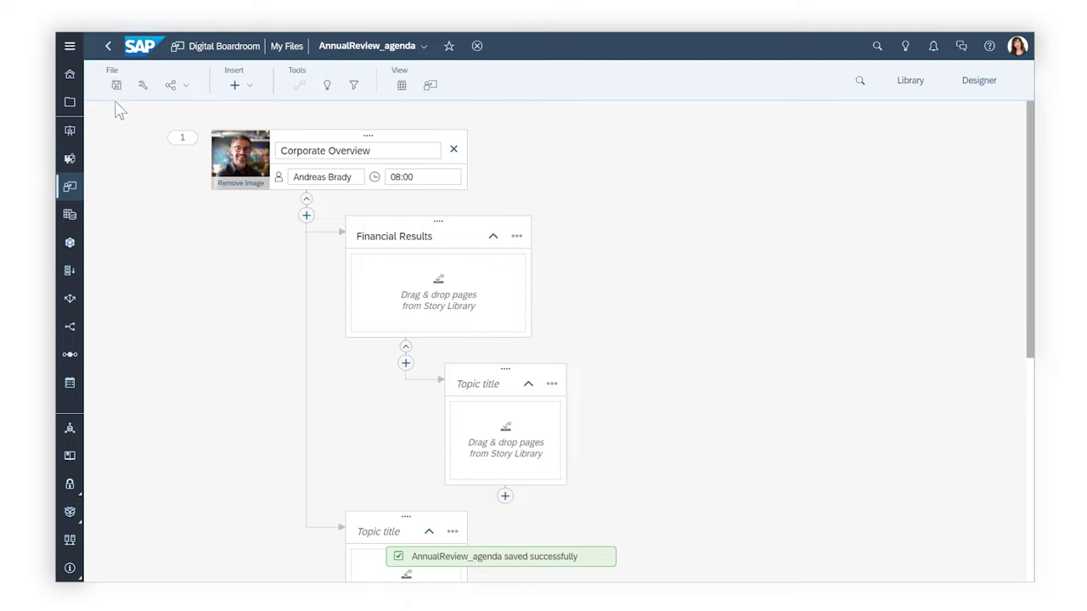
left_click(430, 86)
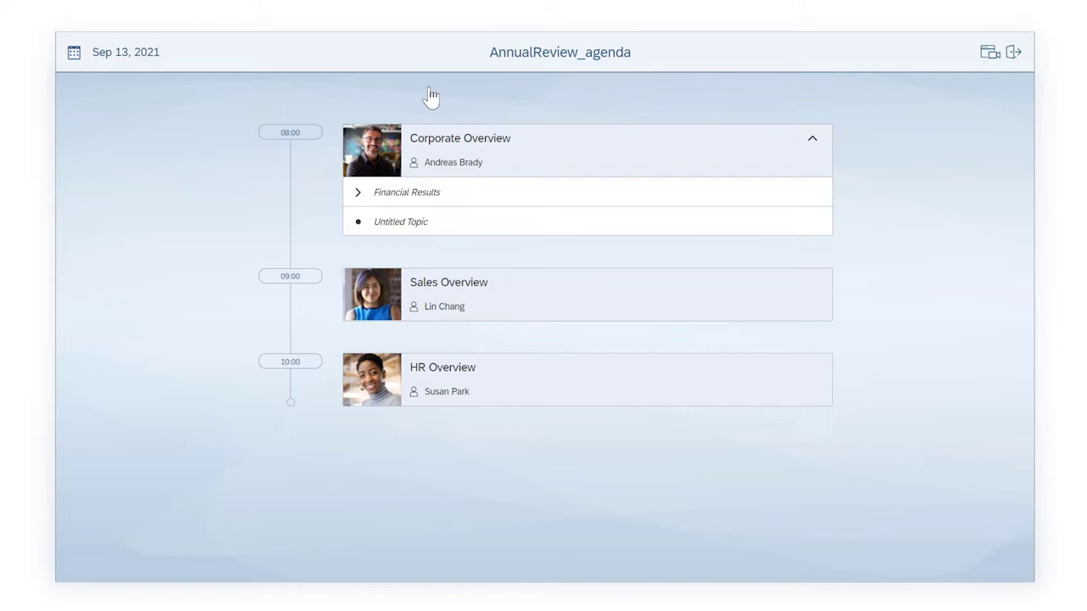
left_click(360, 194)
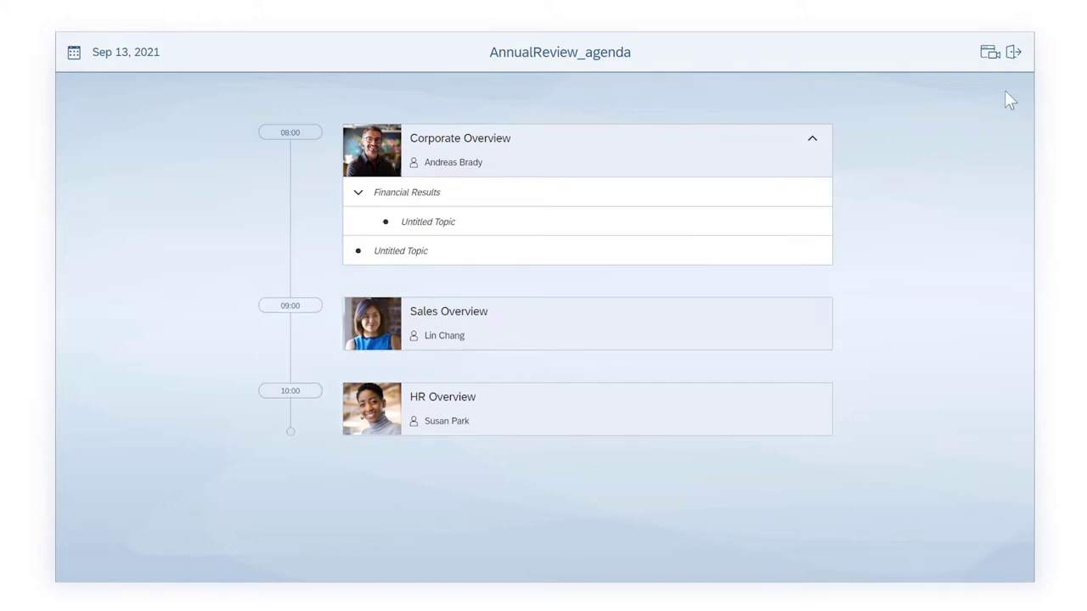
left_click(1013, 54)
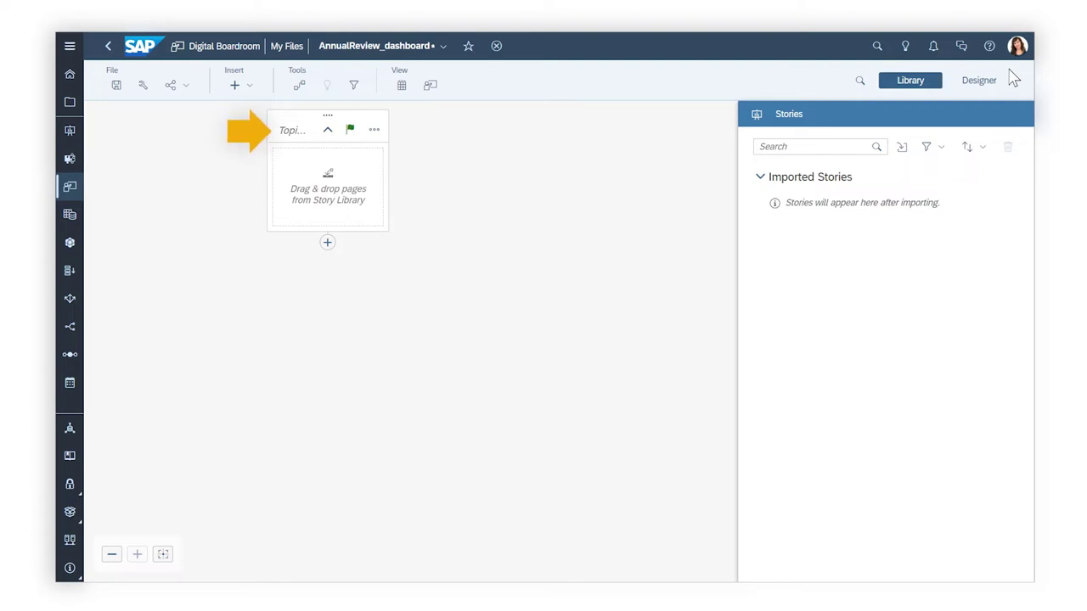
Title the dashboard's first topic 'Corpor' and add a sub-topic beneath it
left_click(287, 136)
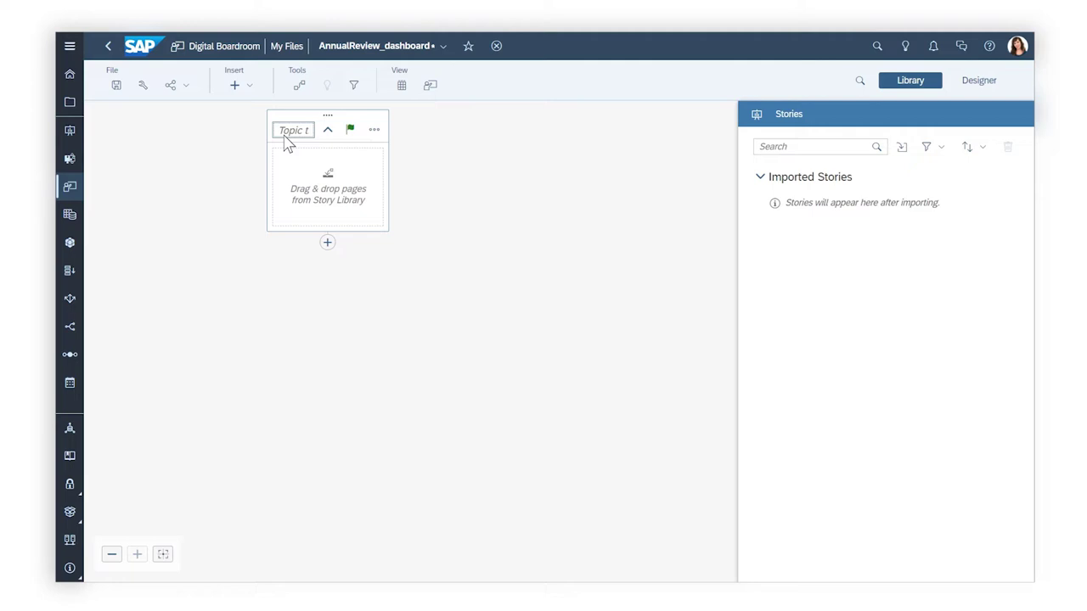
type("Corpor")
left_click(327, 244)
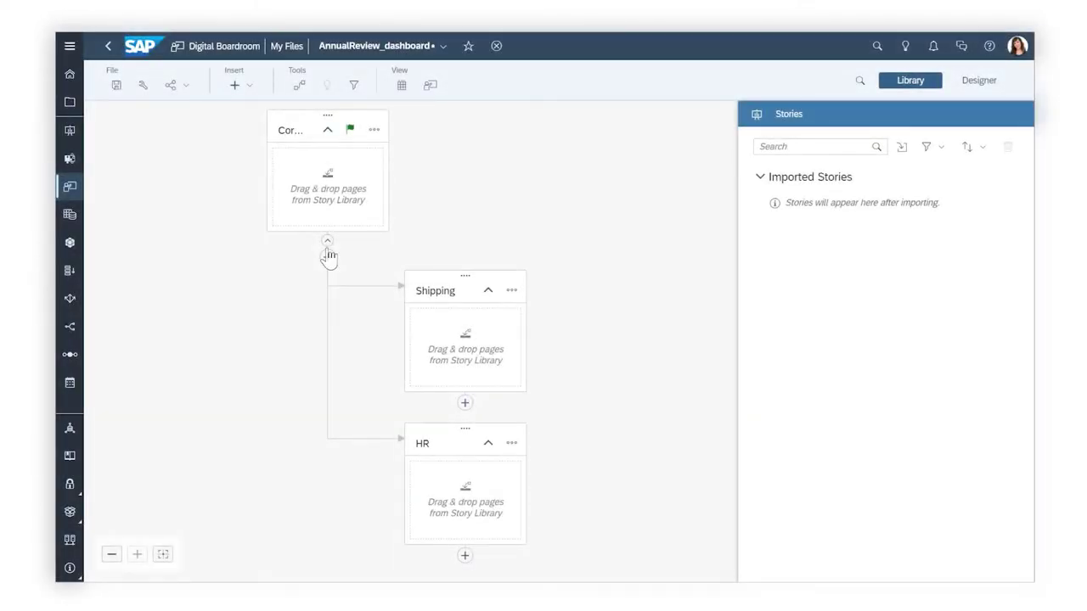
Import all three AIN360 stories into the dashboard
left_click(901, 147)
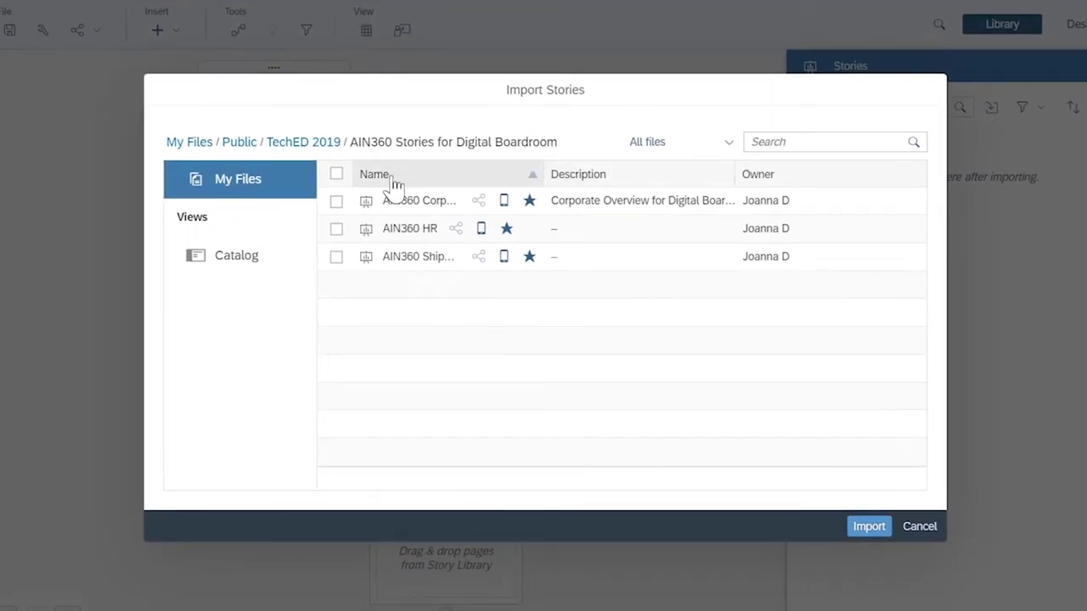
left_click(337, 174)
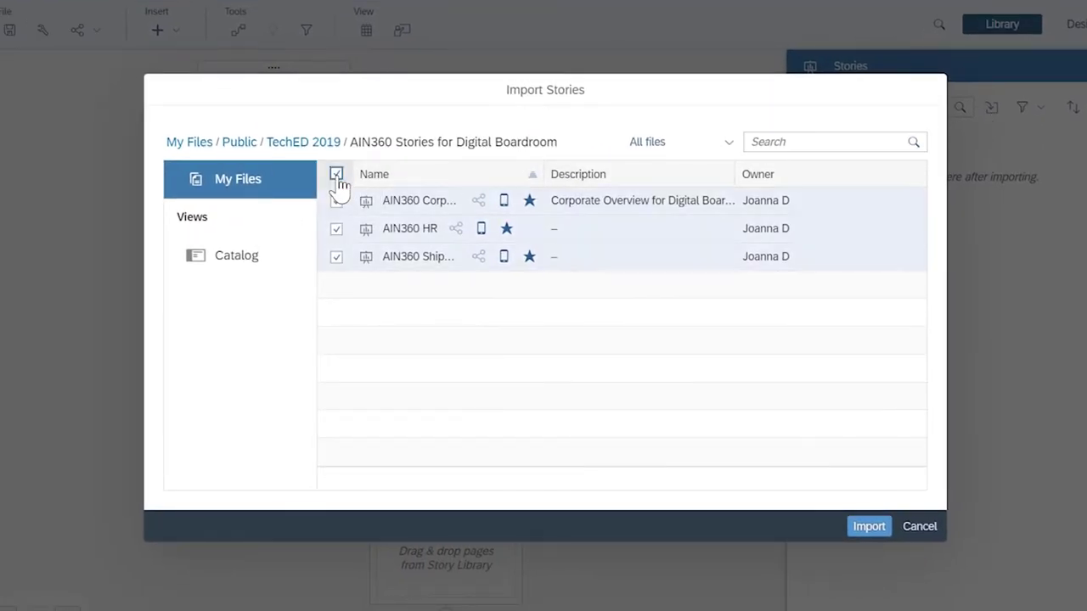
left_click(859, 528)
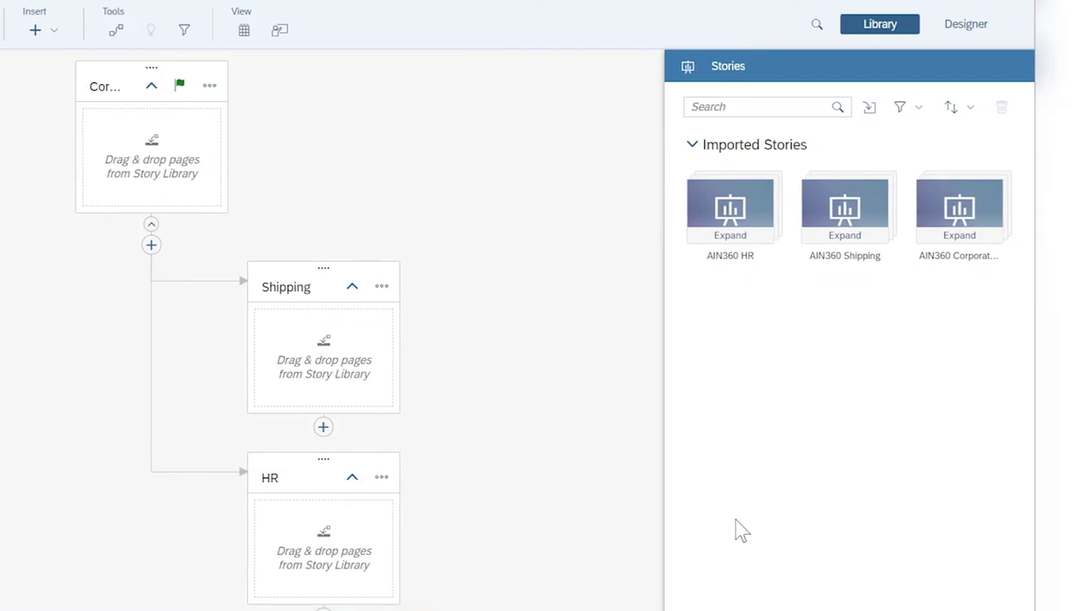
Drop the Corporate, Sales and HR Overview pages into Corporate Overview, and the Shipping and HR stories into their topics
left_click(960, 240)
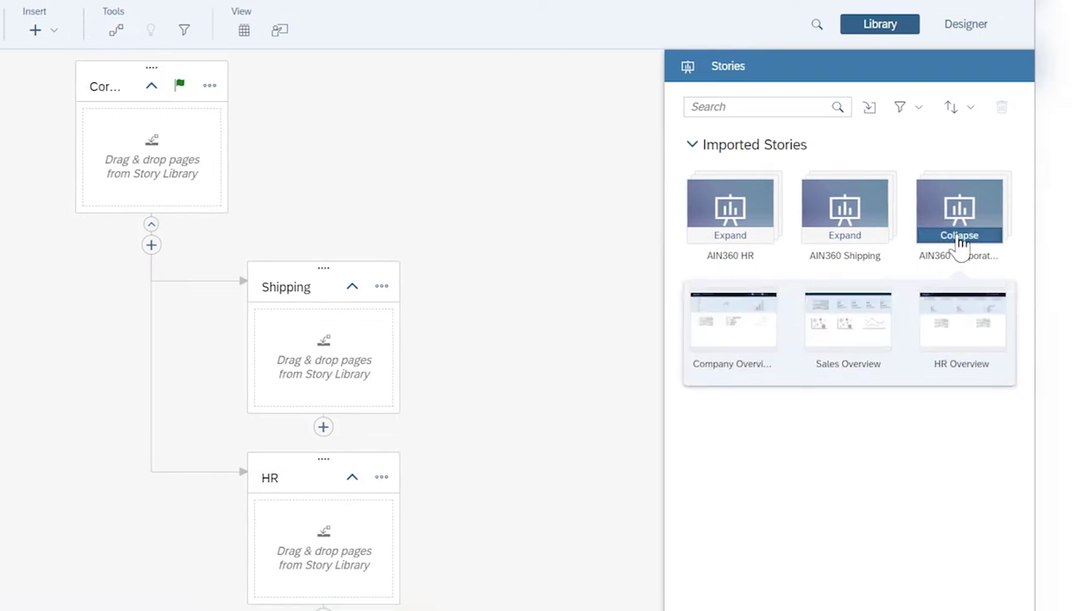
left_click(747, 334)
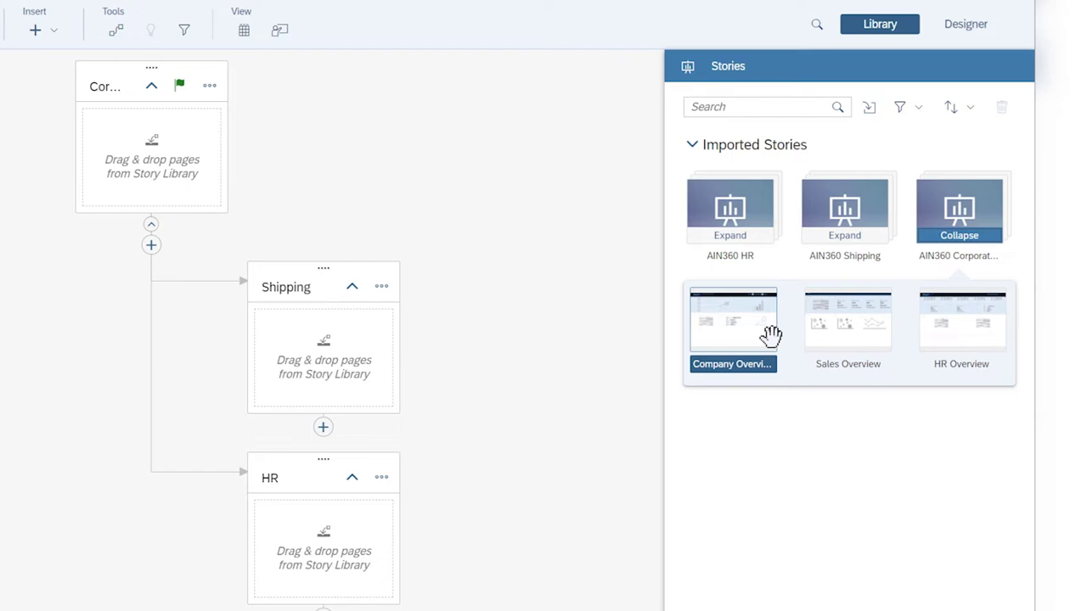
left_click(857, 324, "ctrl")
left_click(946, 328, "ctrl")
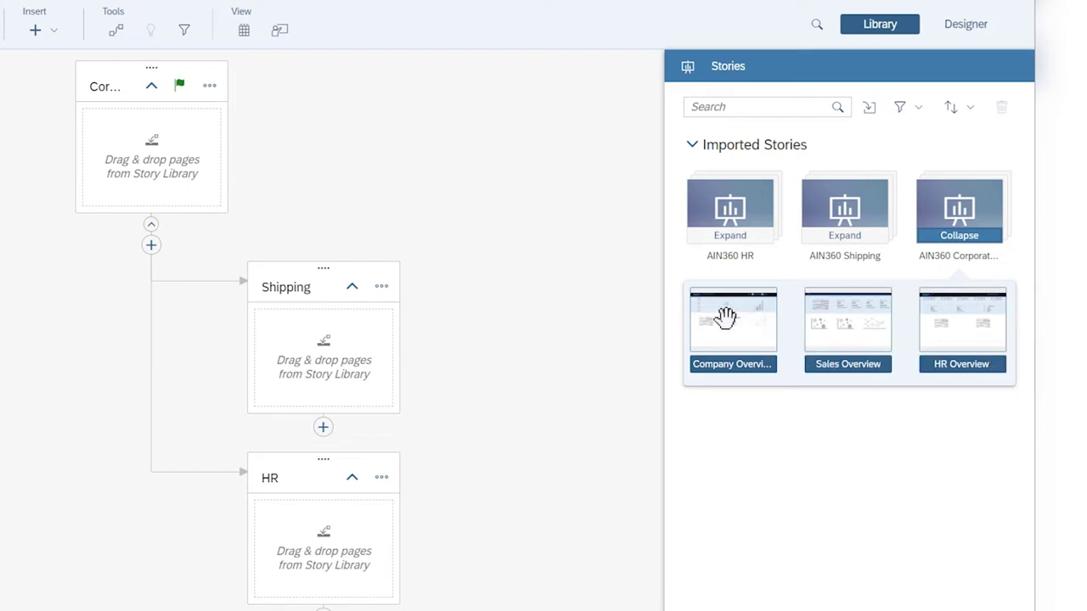
left_click_drag(735, 314, 148, 159)
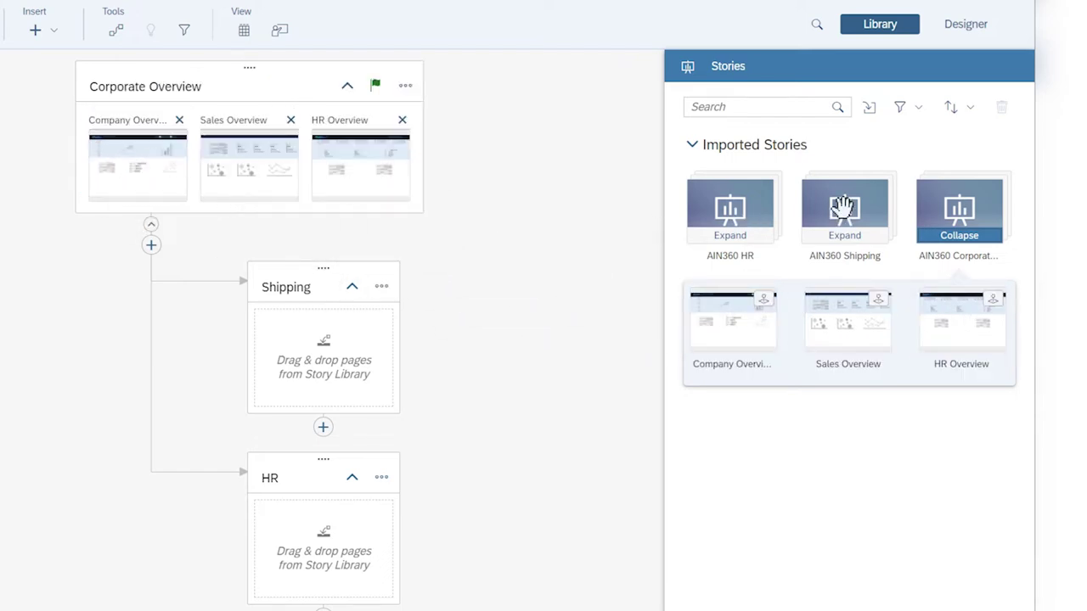
left_click_drag(839, 212, 329, 352)
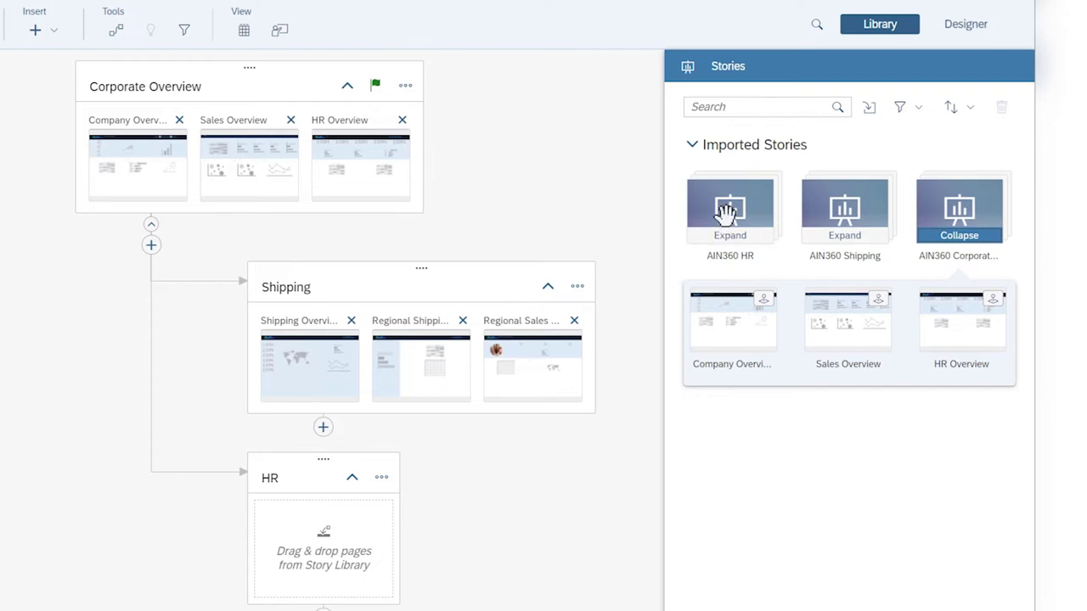
left_click_drag(728, 211, 327, 518)
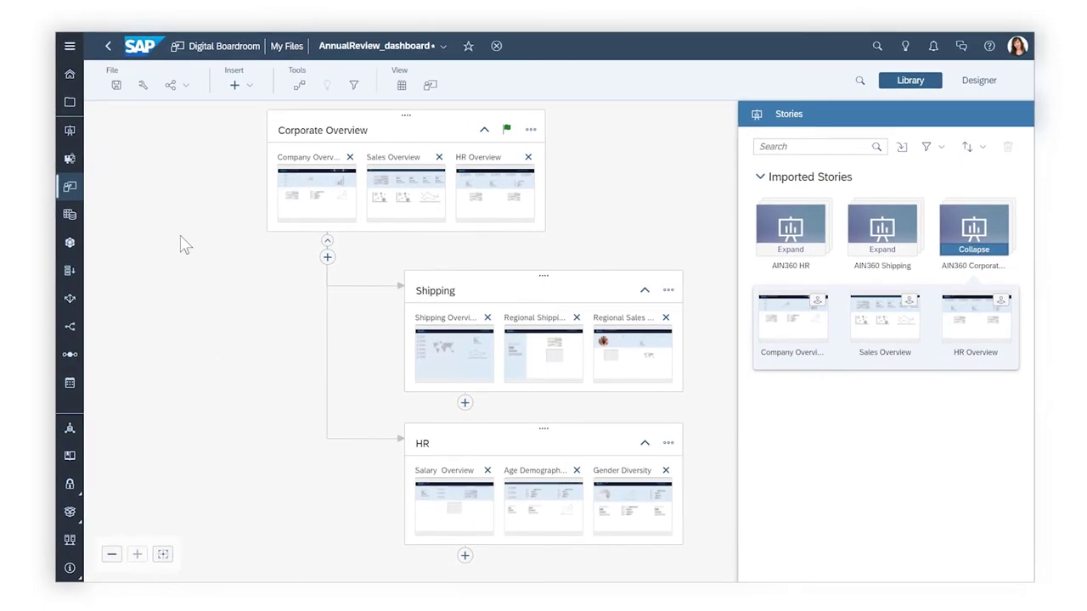
Save the dashboard and give the HR Overview page a jump target to Salary Overview
left_click(119, 92)
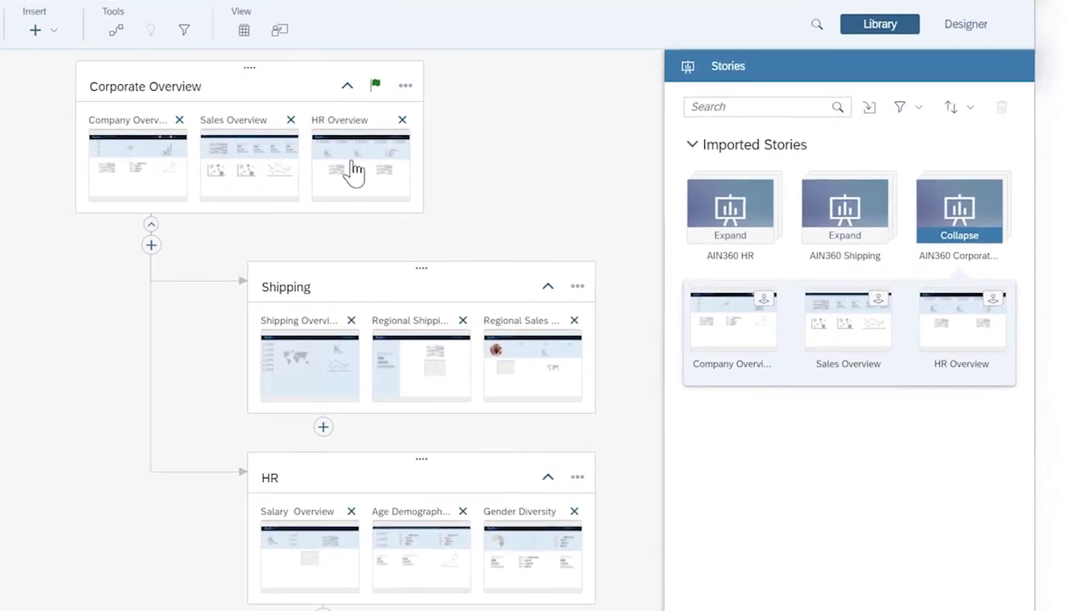
left_click(355, 173)
left_click(116, 32)
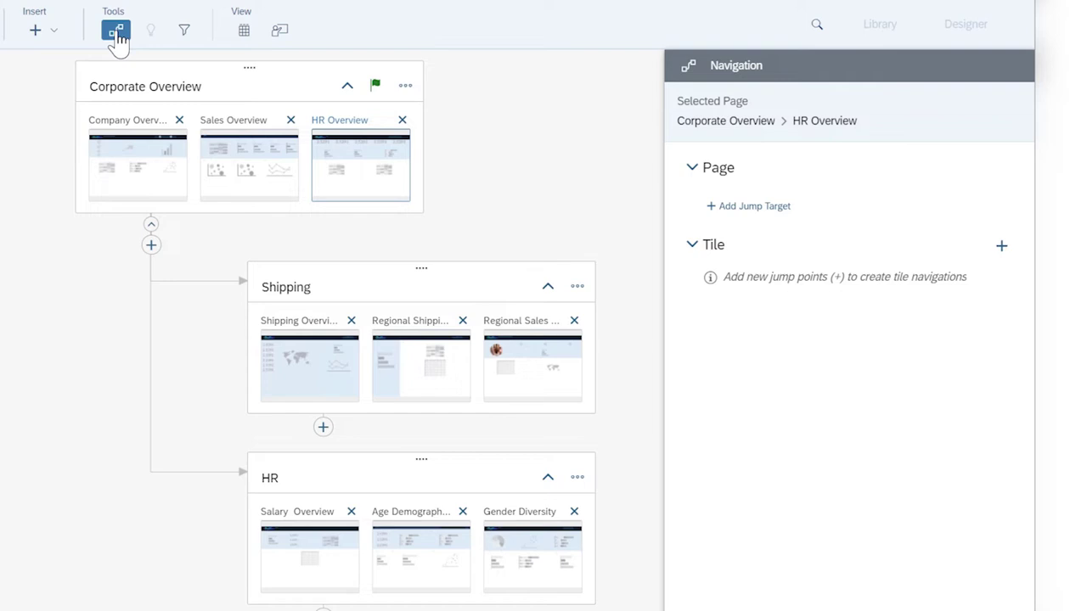
left_click(718, 207)
left_click(313, 567)
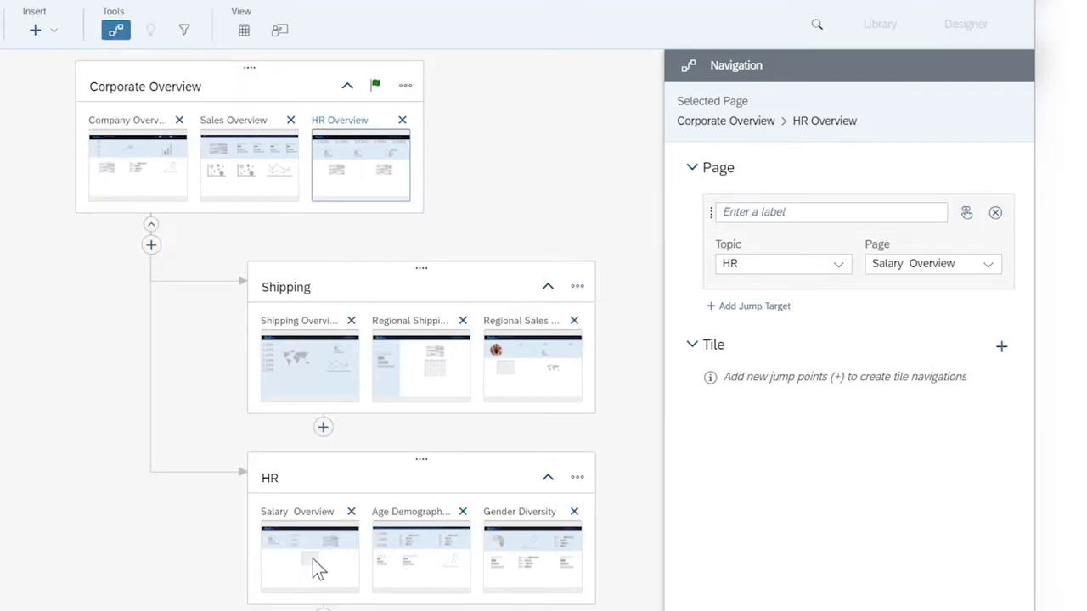
left_click(733, 214)
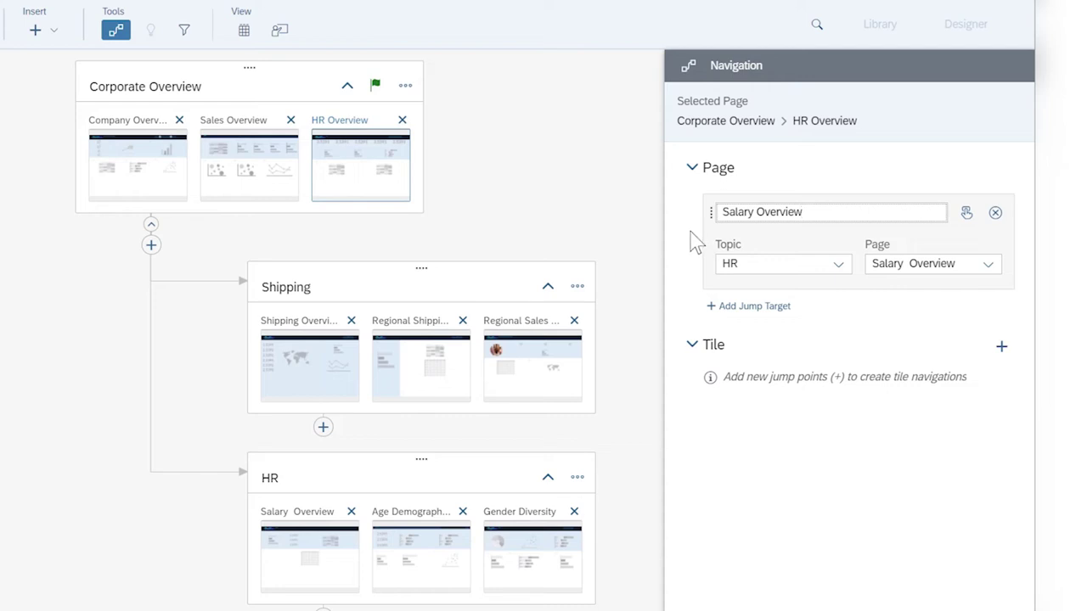
Link the Number of Employees by Department tile to Salary Overview as 'Salary Info', filtering by the selected dimension
left_click(1001, 348)
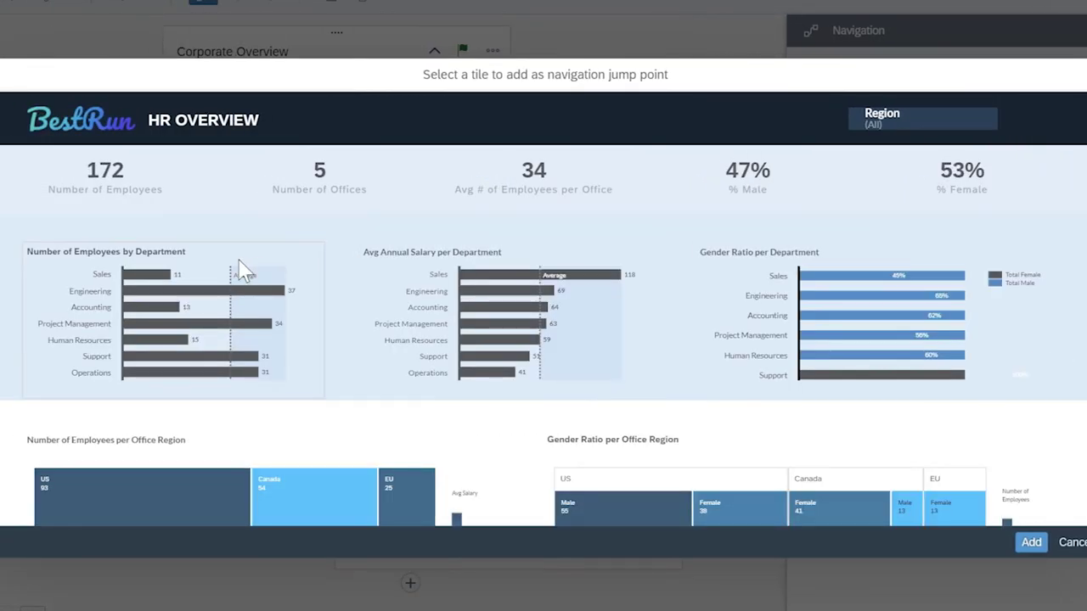
left_click(242, 270)
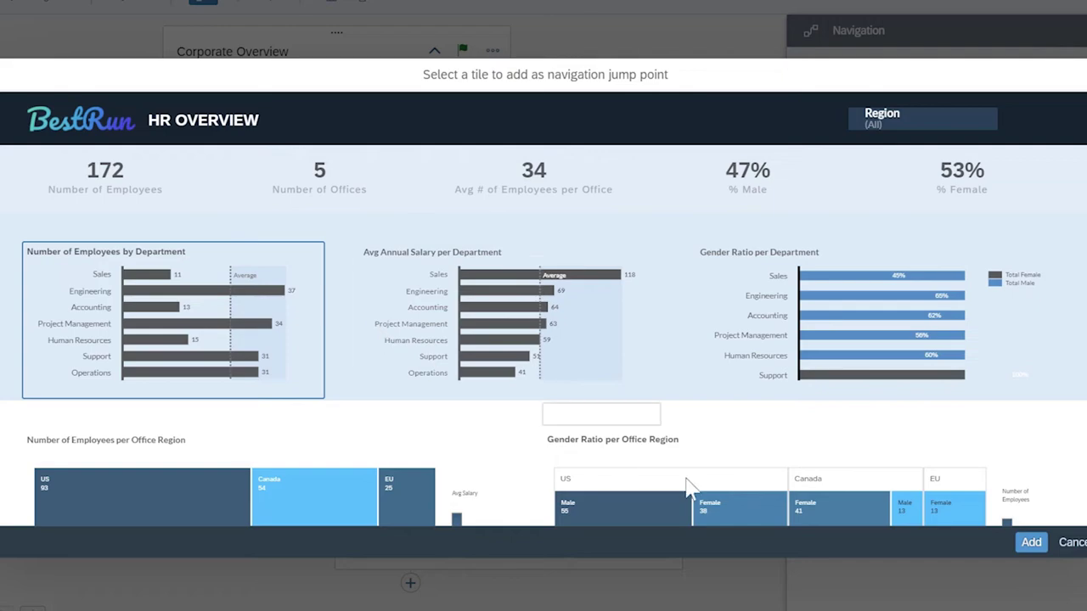
left_click(1030, 550)
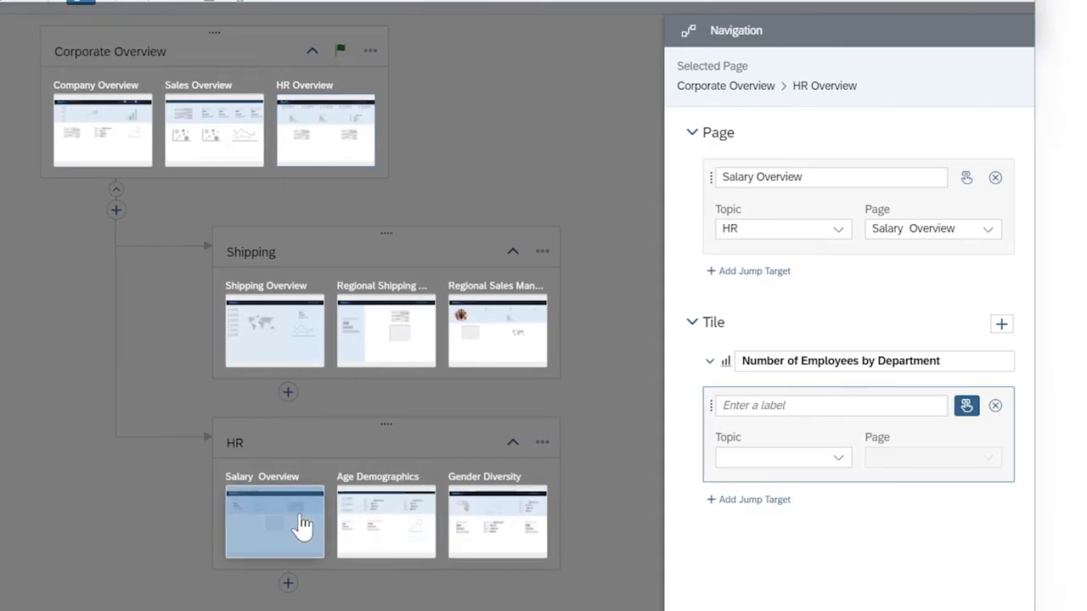
left_click(302, 523)
left_click(728, 411)
type("Salary Info")
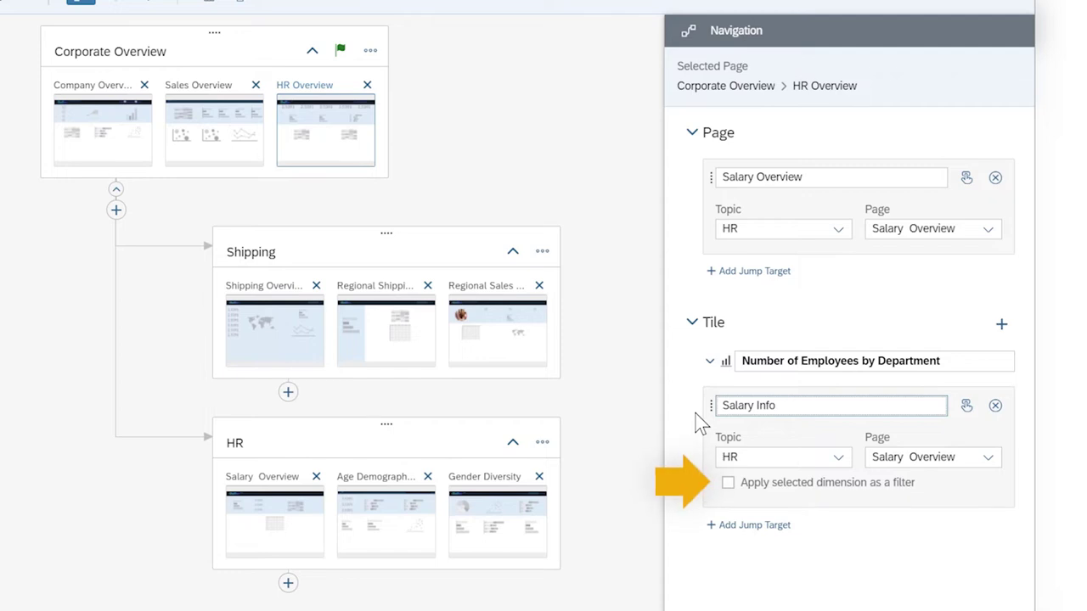
left_click(728, 483)
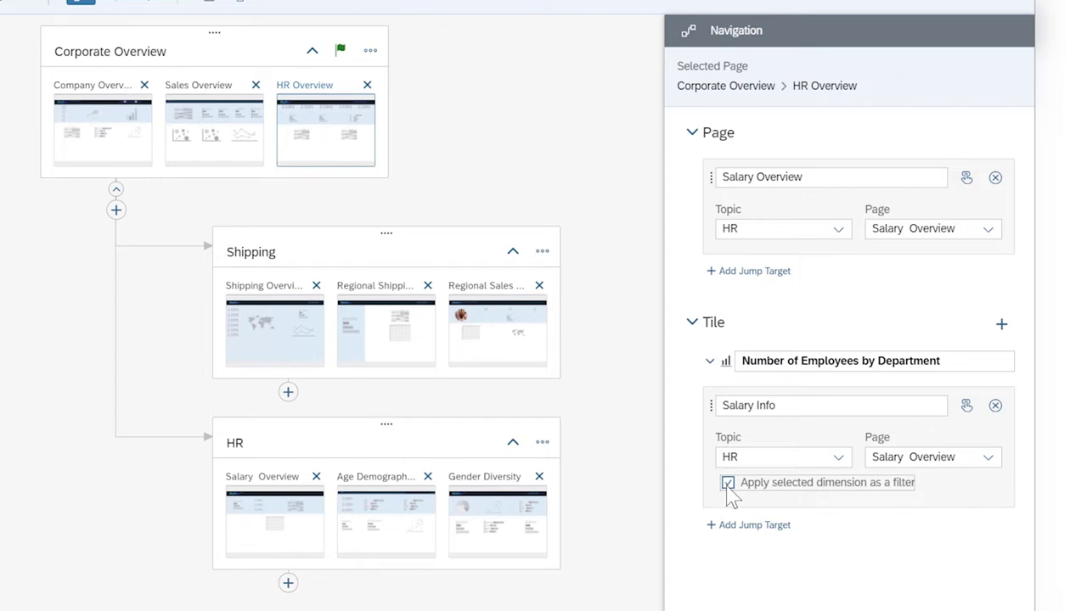
left_click(1002, 569)
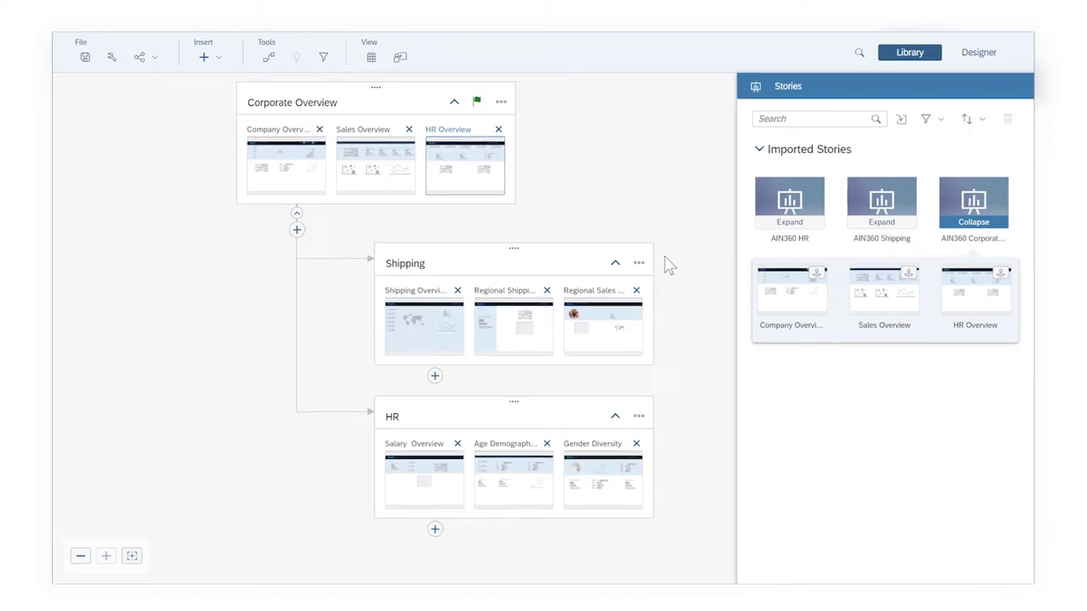
Add a topic filter on the HR topic for the Office Region dimension with all members
left_click(325, 59)
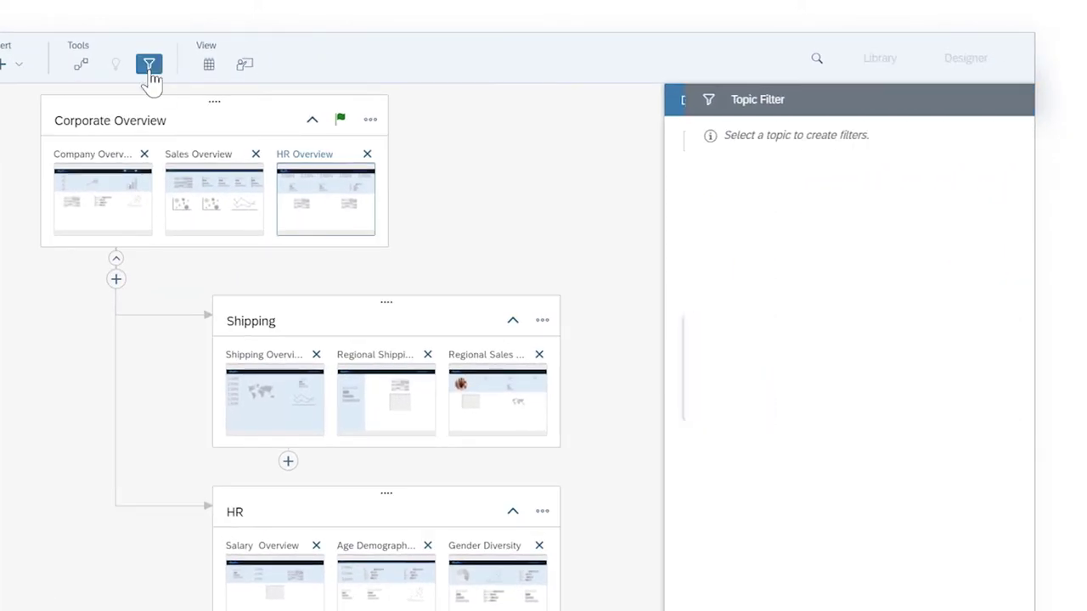
left_click(353, 437)
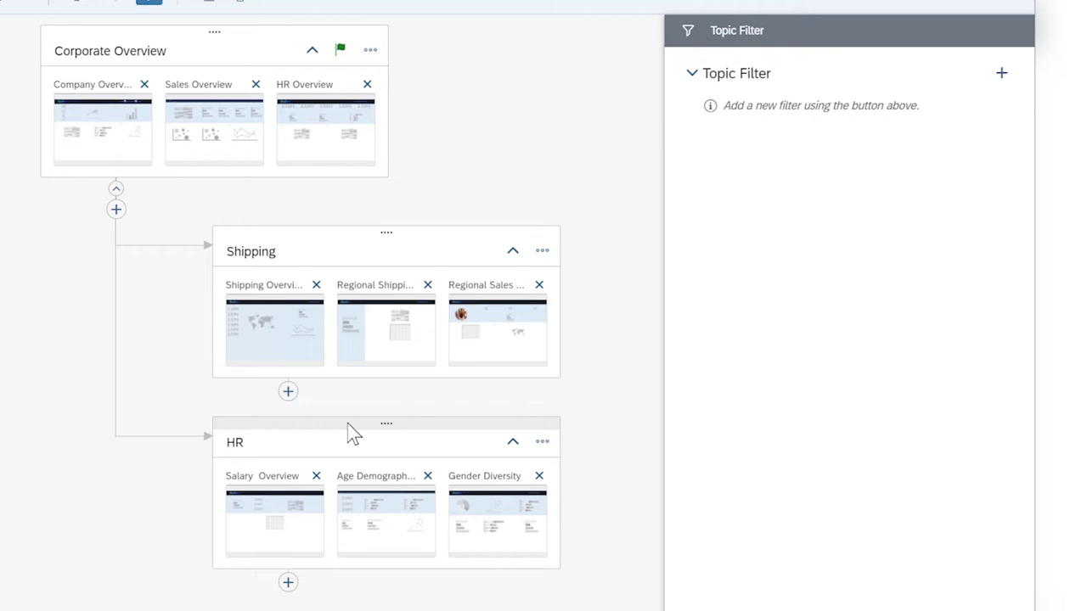
left_click(1000, 74)
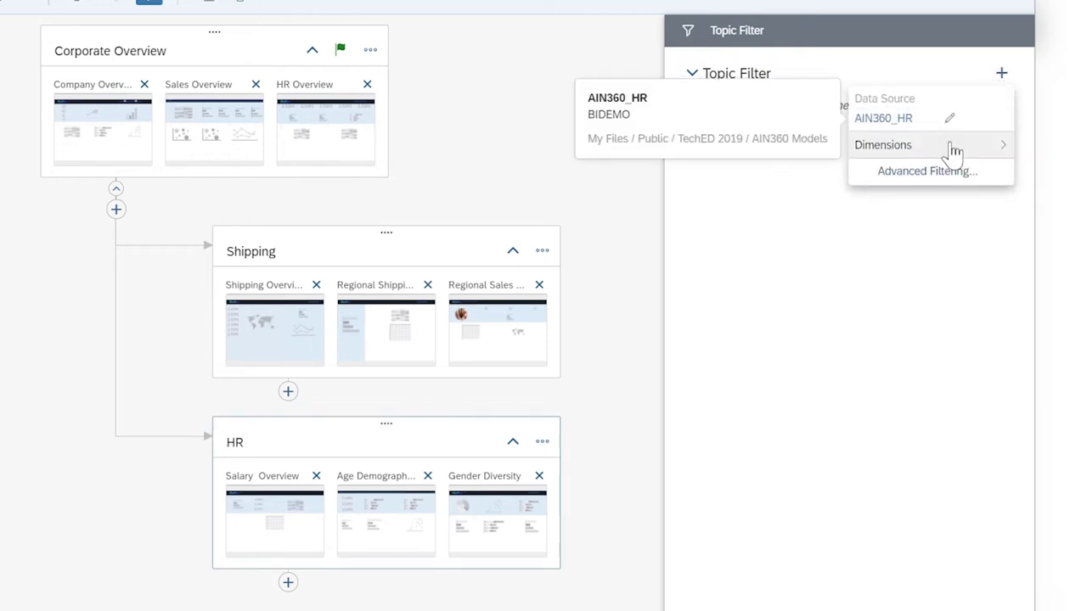
left_click(953, 148)
left_click(913, 304)
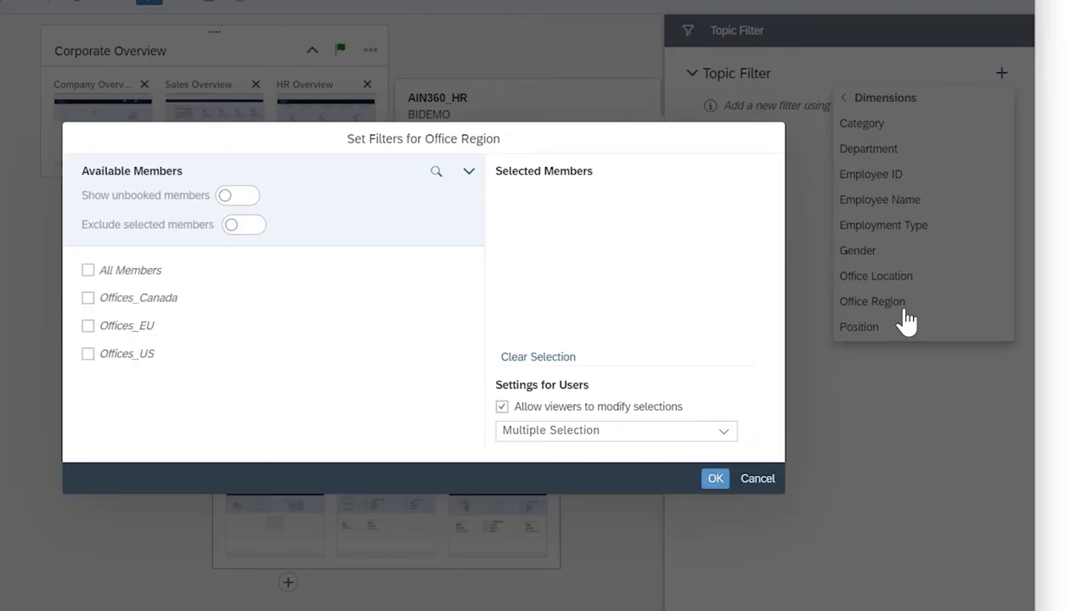
left_click(88, 270)
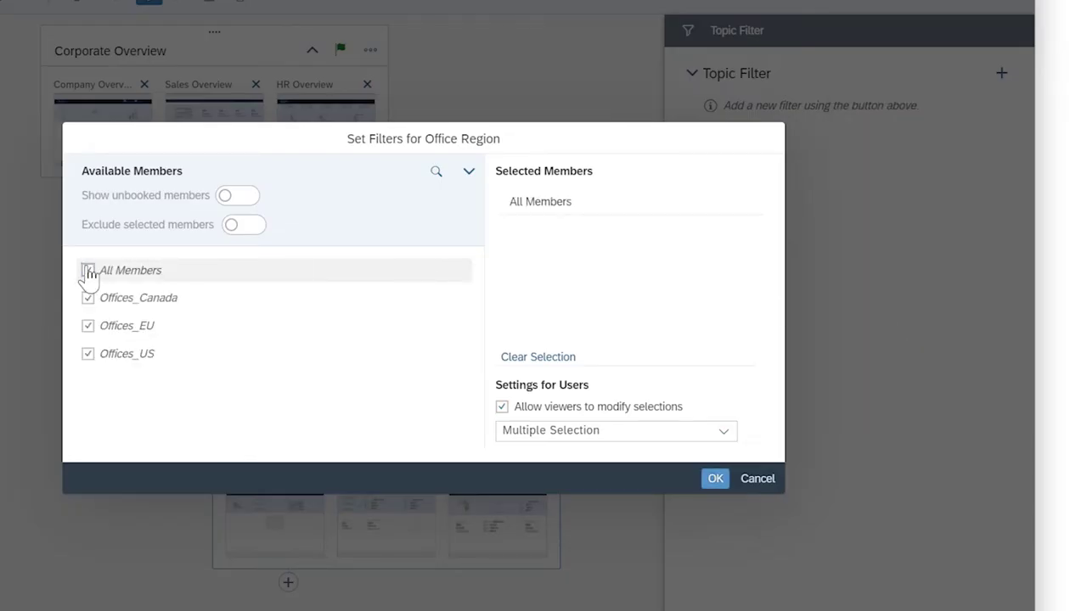
left_click(713, 480)
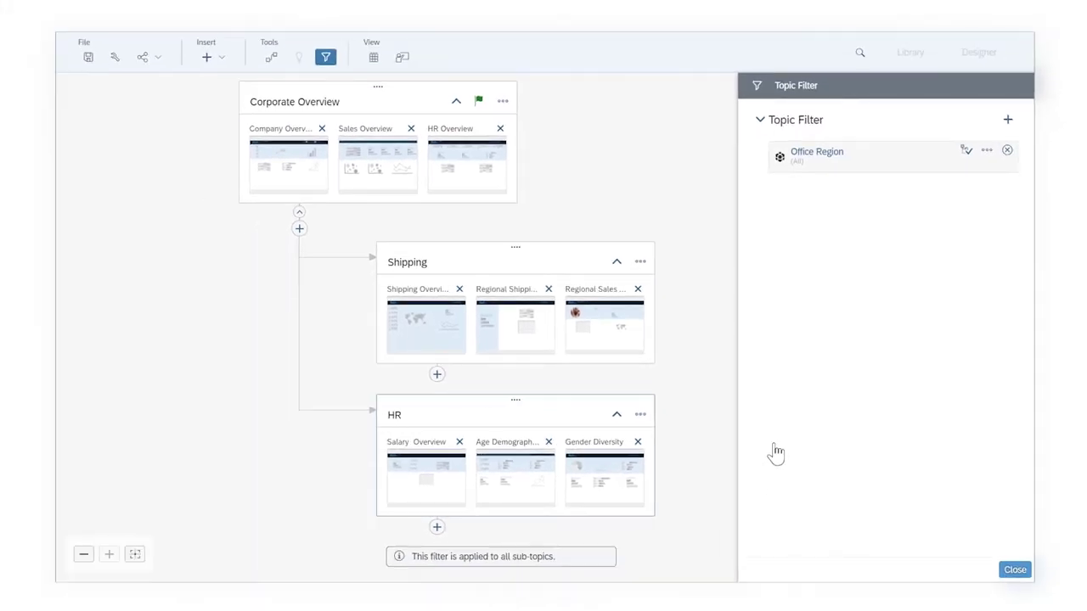
left_click(1015, 571)
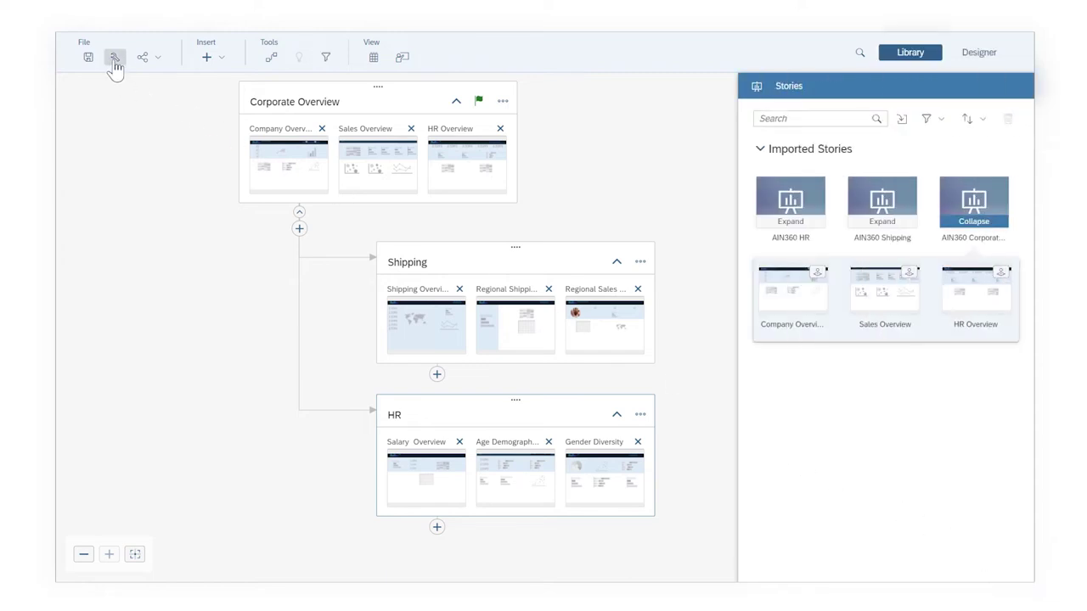
Place the Filter action in the action bar's Centered group and apply the presentation settings
left_click(116, 60)
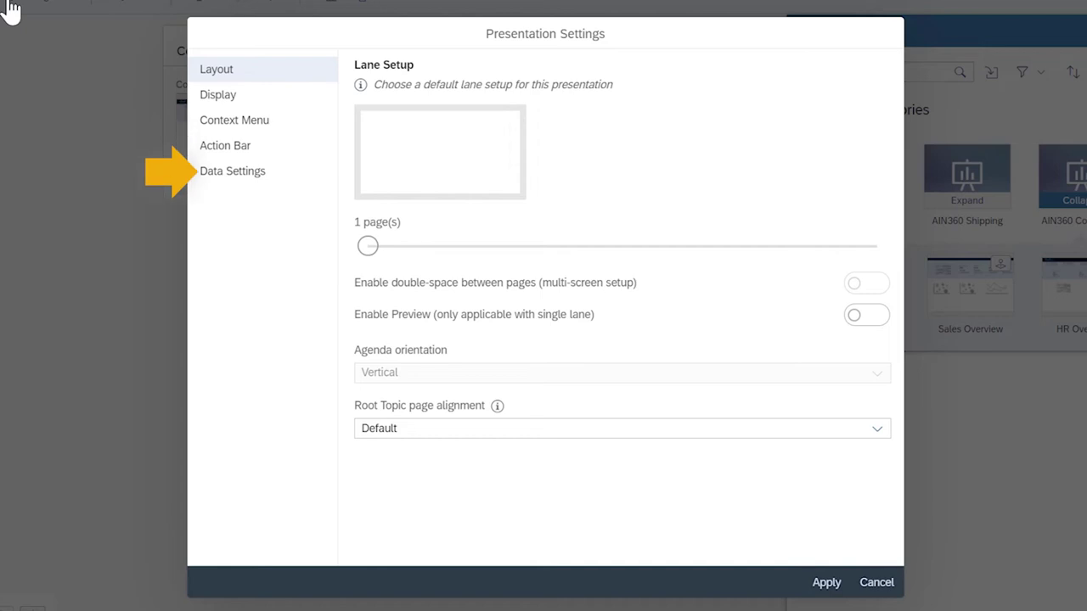
left_click(225, 145)
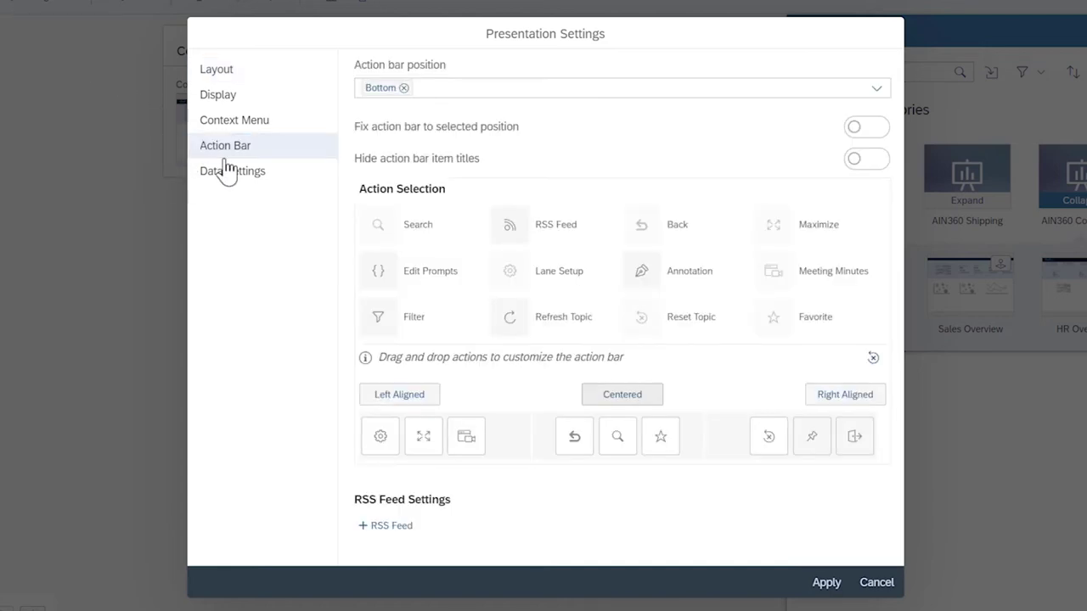
left_click_drag(378, 318, 669, 324)
left_click(825, 583)
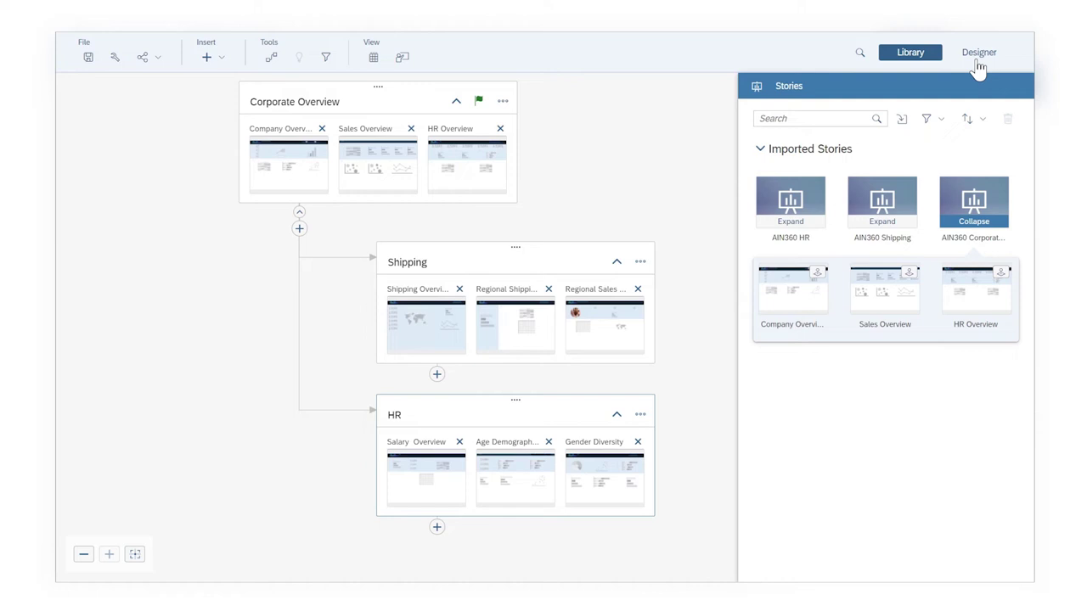
Apply the Digital Boardroom Dark theme with a solid dark background colour
left_click(978, 55)
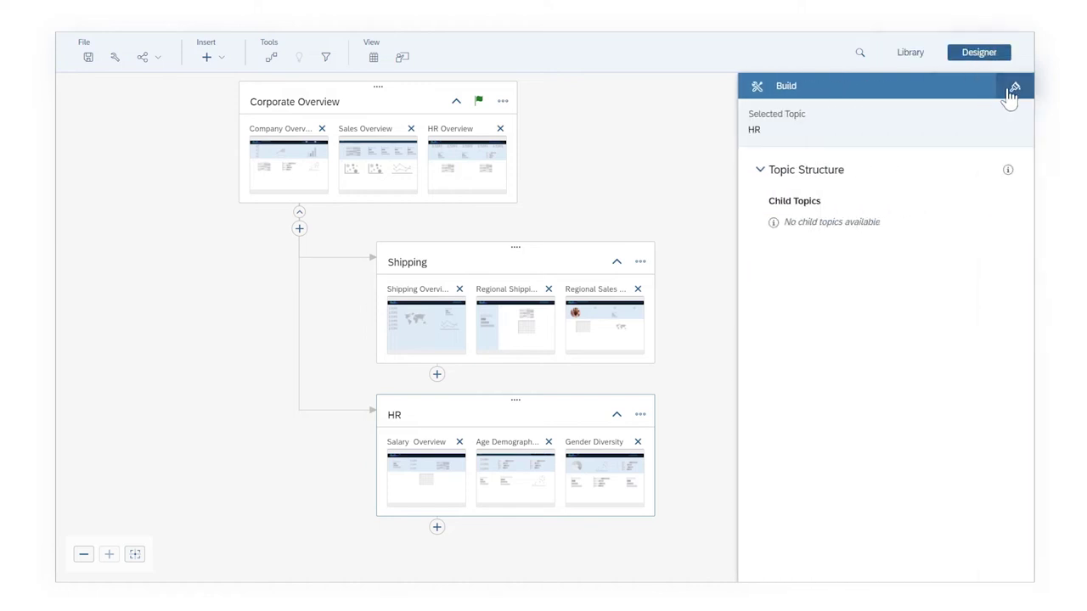
left_click(1011, 90)
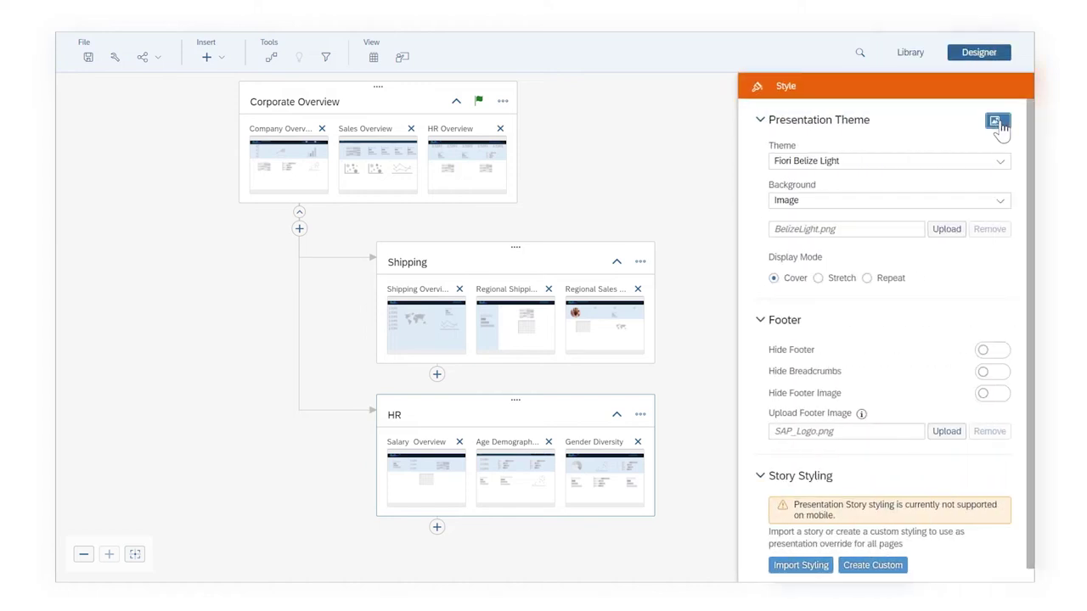
left_click(995, 122)
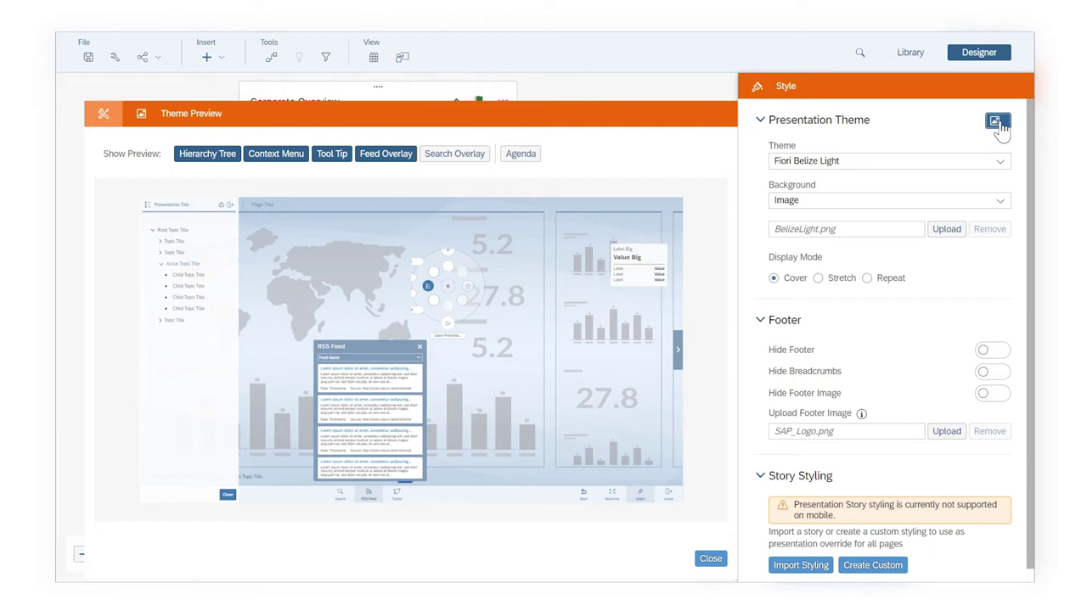
left_click(995, 165)
left_click(965, 199)
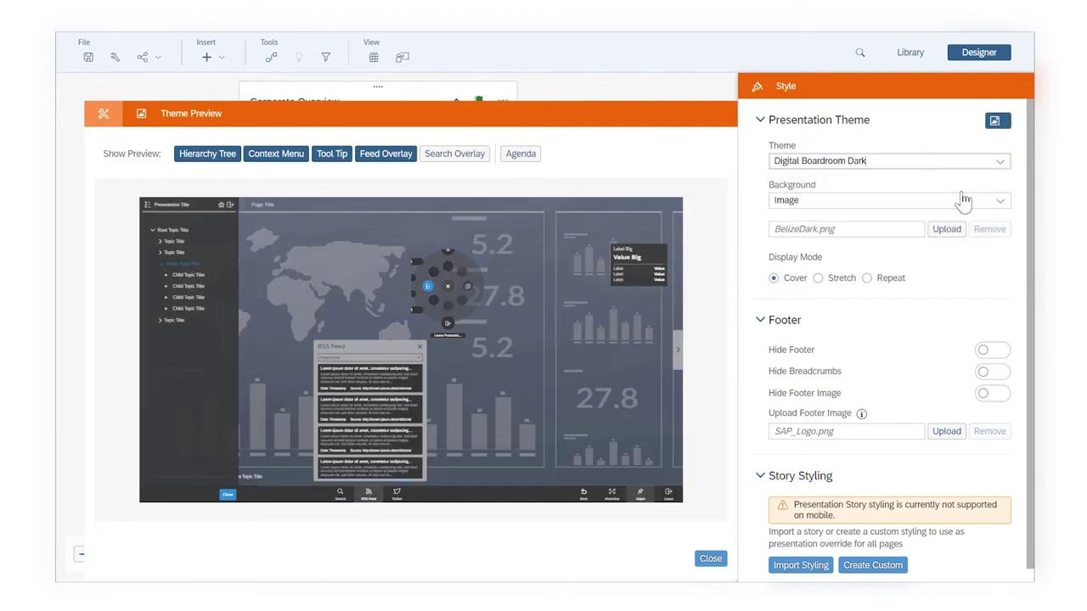
left_click(964, 199)
left_click(965, 218)
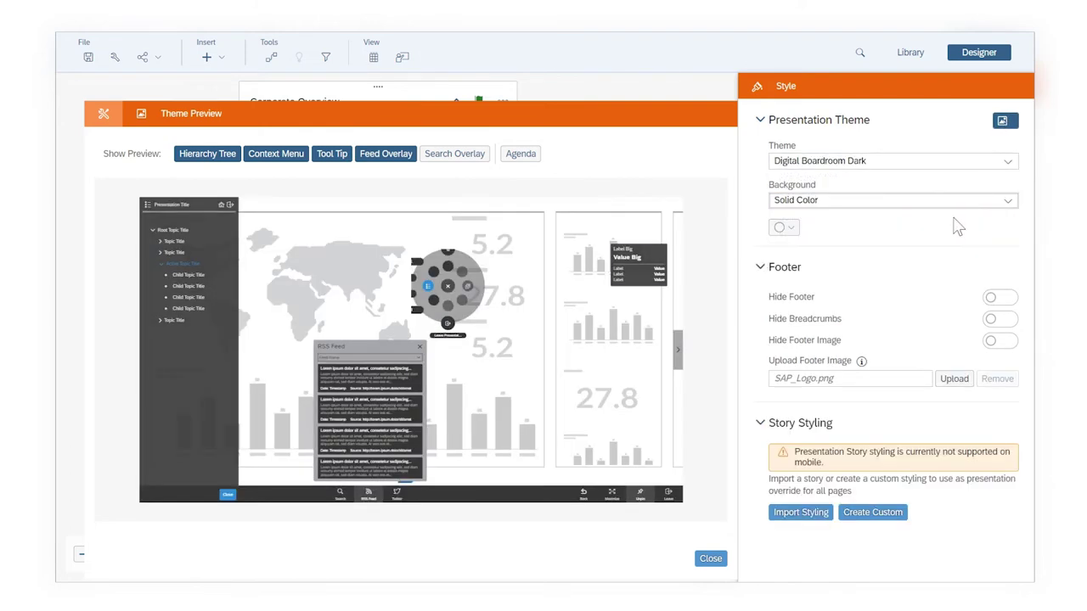
left_click(784, 229)
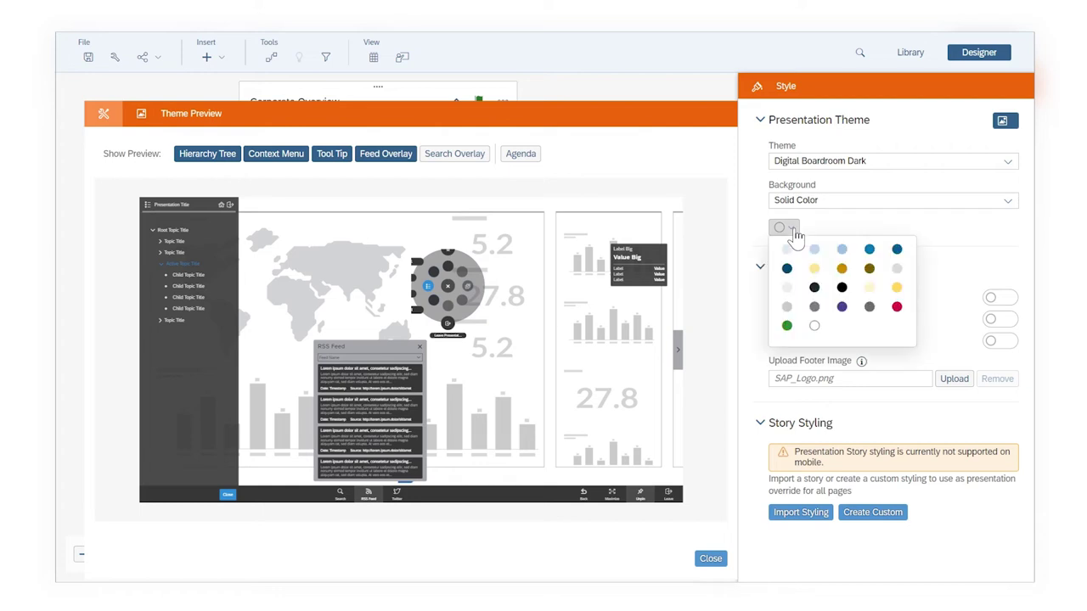
left_click(813, 287)
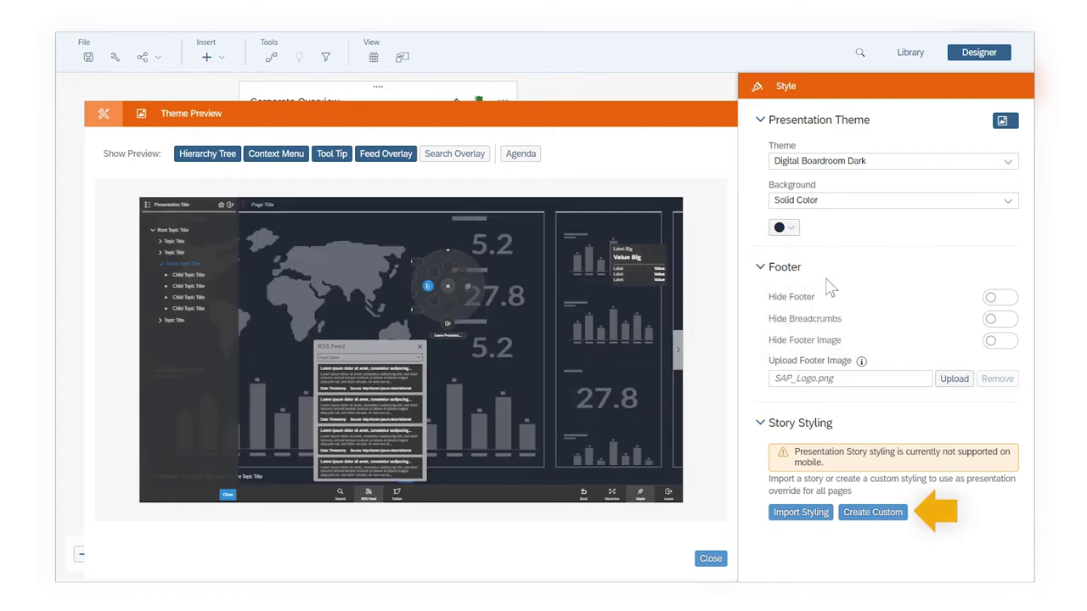
Save AnnualReview_dashboard and start presenting it
left_click(978, 52)
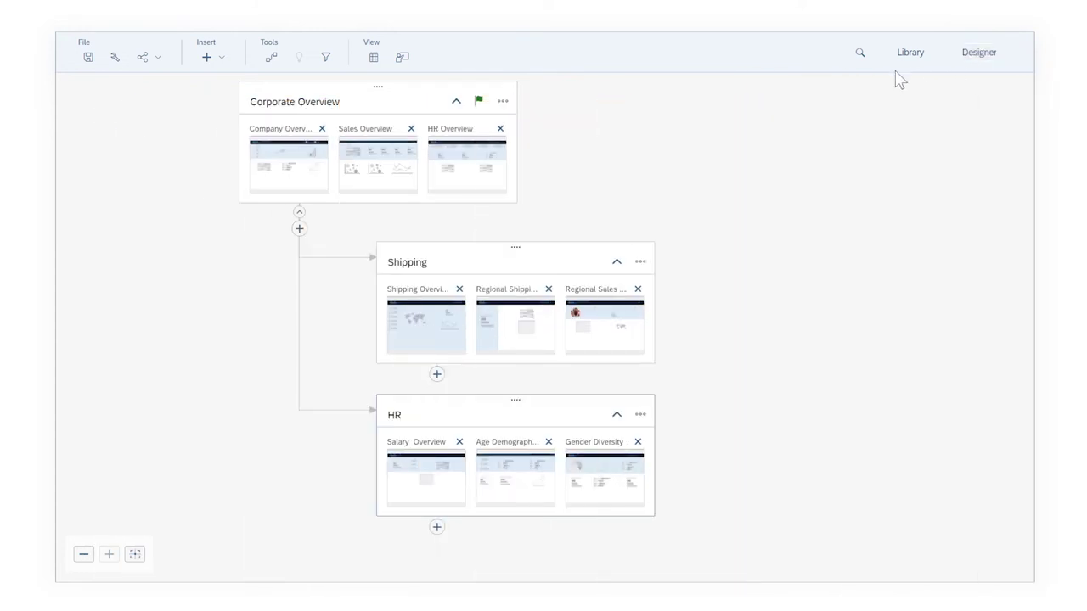
left_click(88, 57)
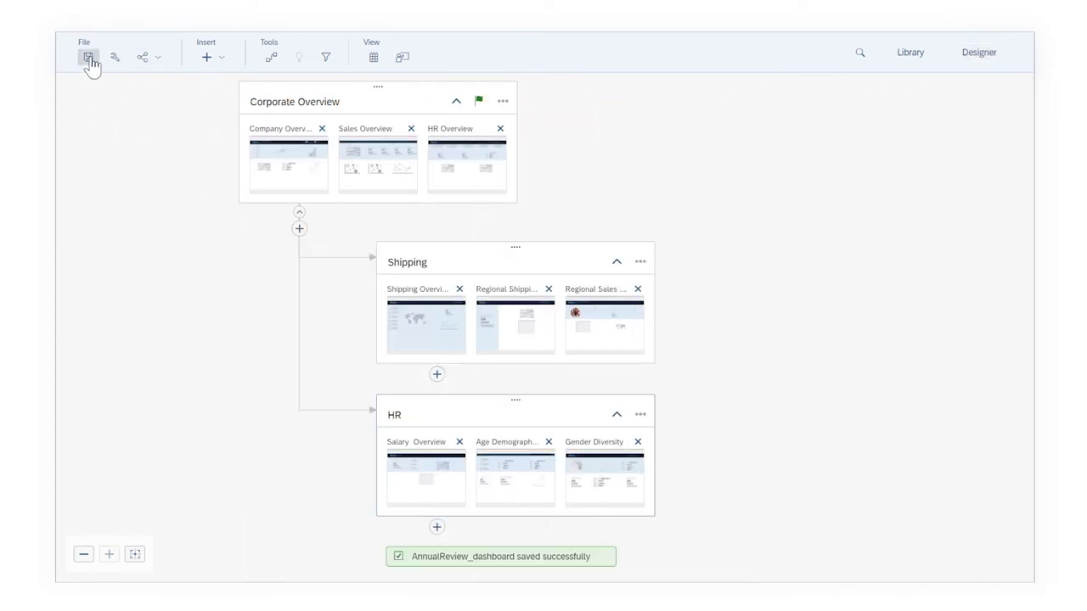
left_click(402, 60)
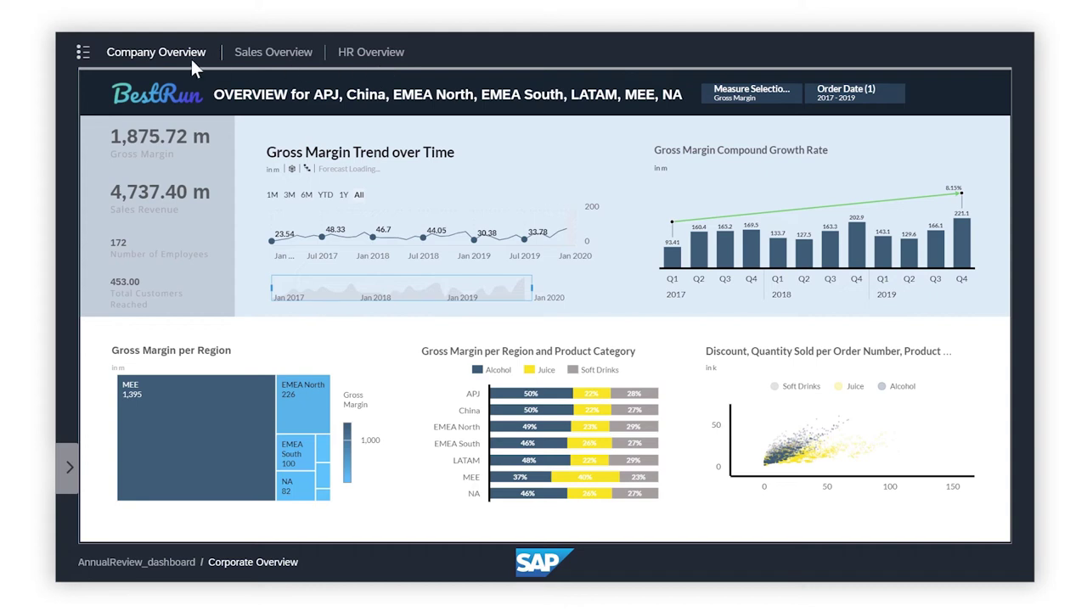
Move through the Corporate Overview pages from Sales Overview to HR Overview
left_click(82, 53)
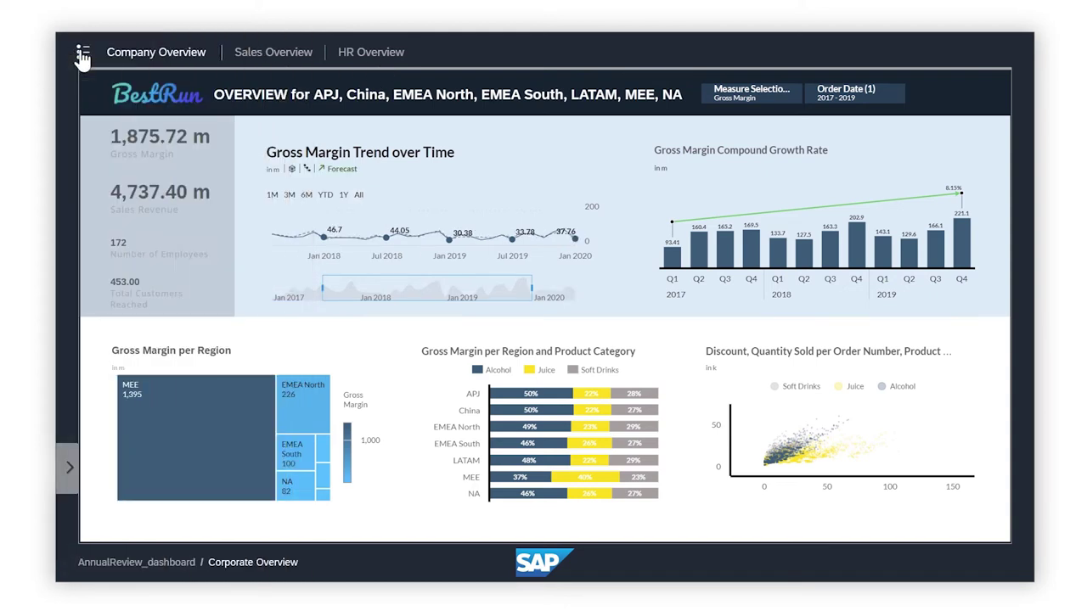
left_click(72, 474)
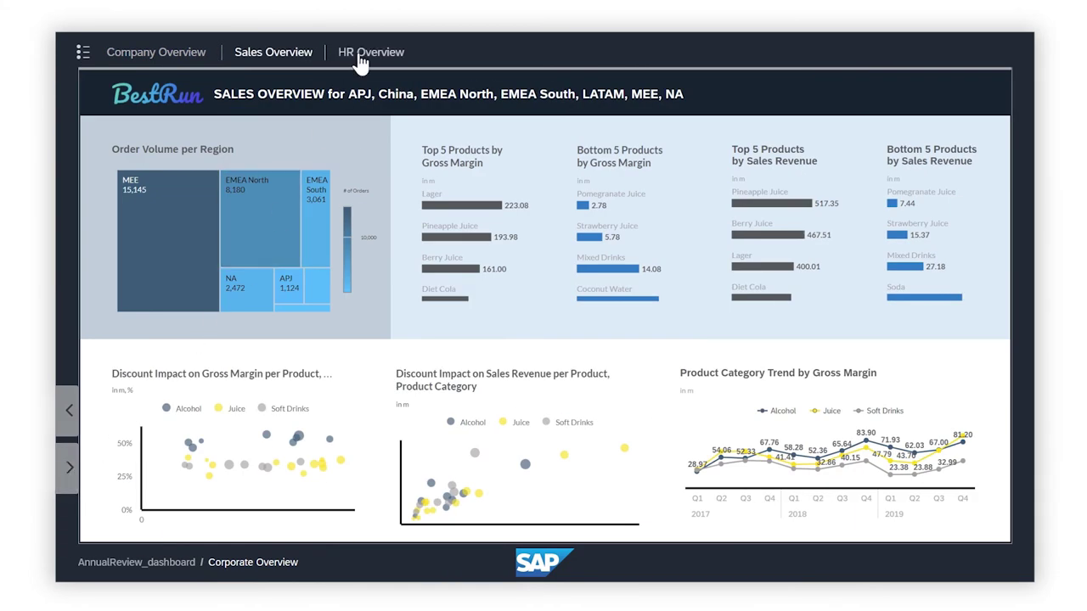
left_click(361, 54)
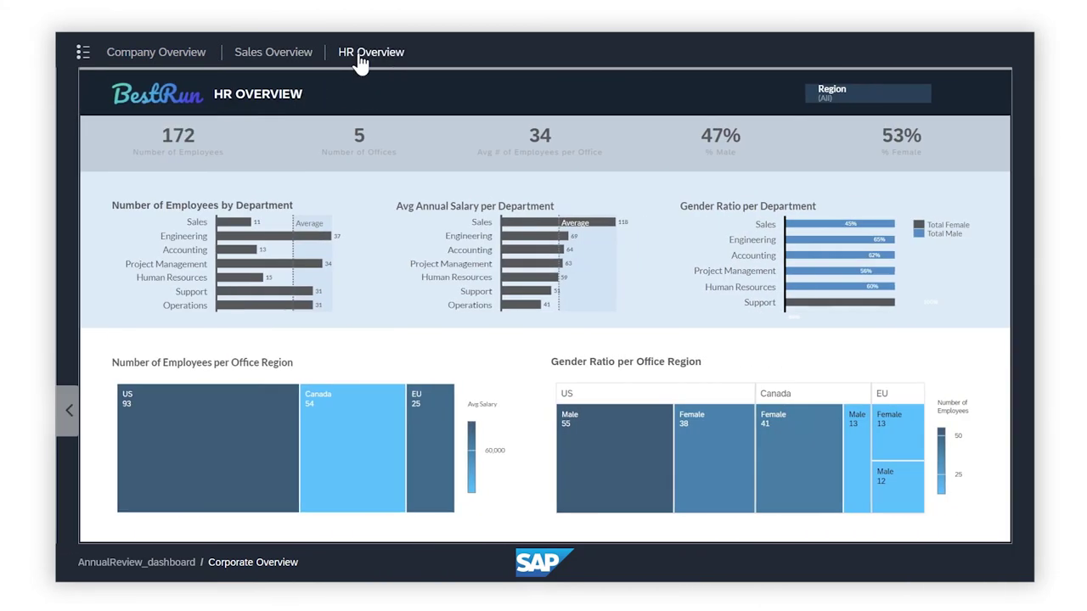
Jump from the HR Overview charts to Salary Overview, then go back to HR Overview
right_click(354, 193)
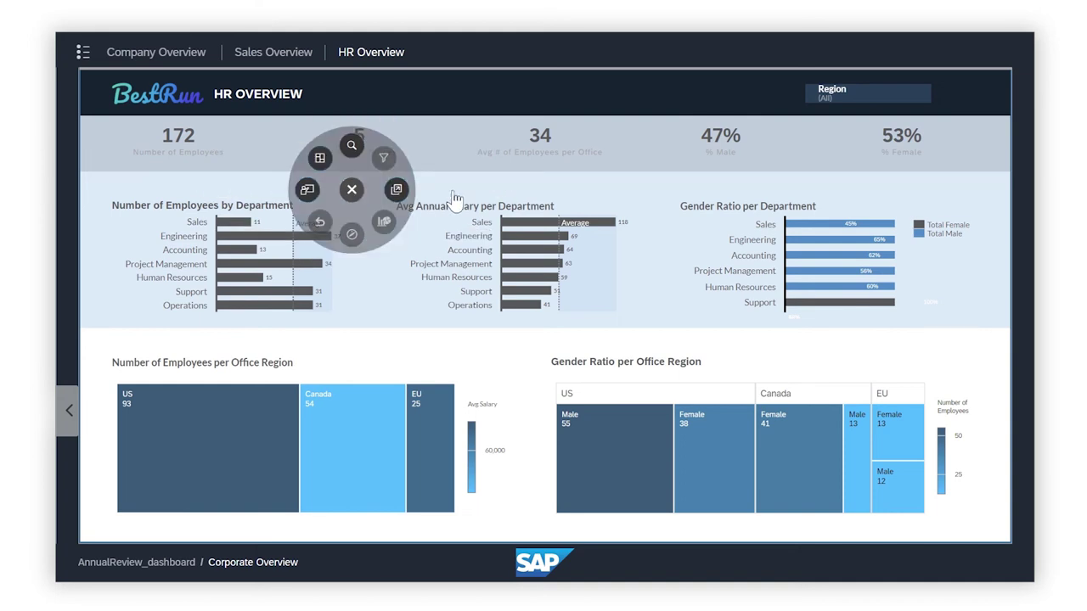
left_click(451, 193)
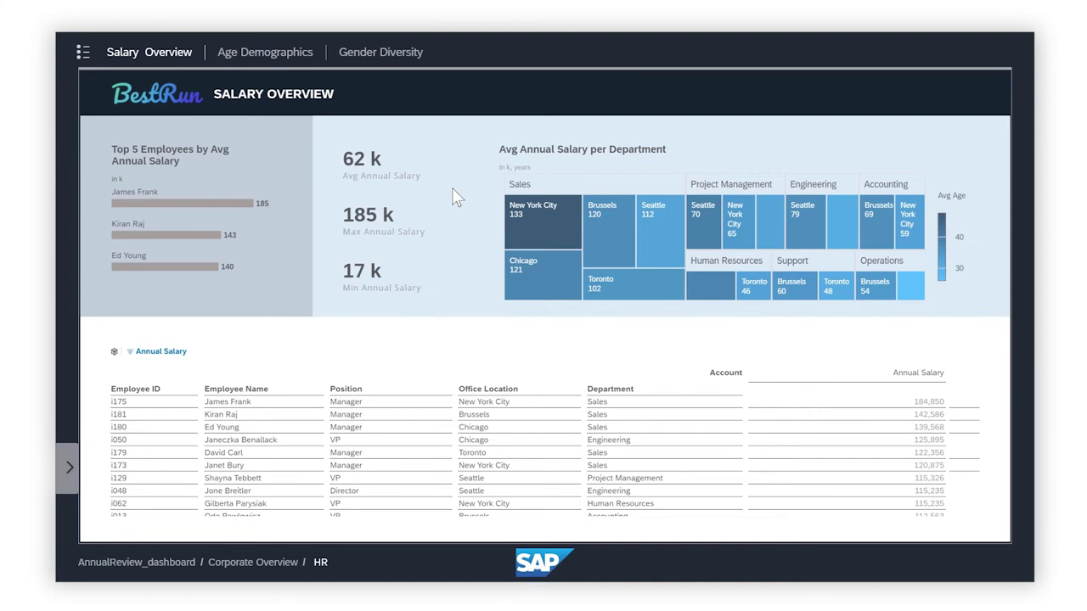
right_click(456, 197)
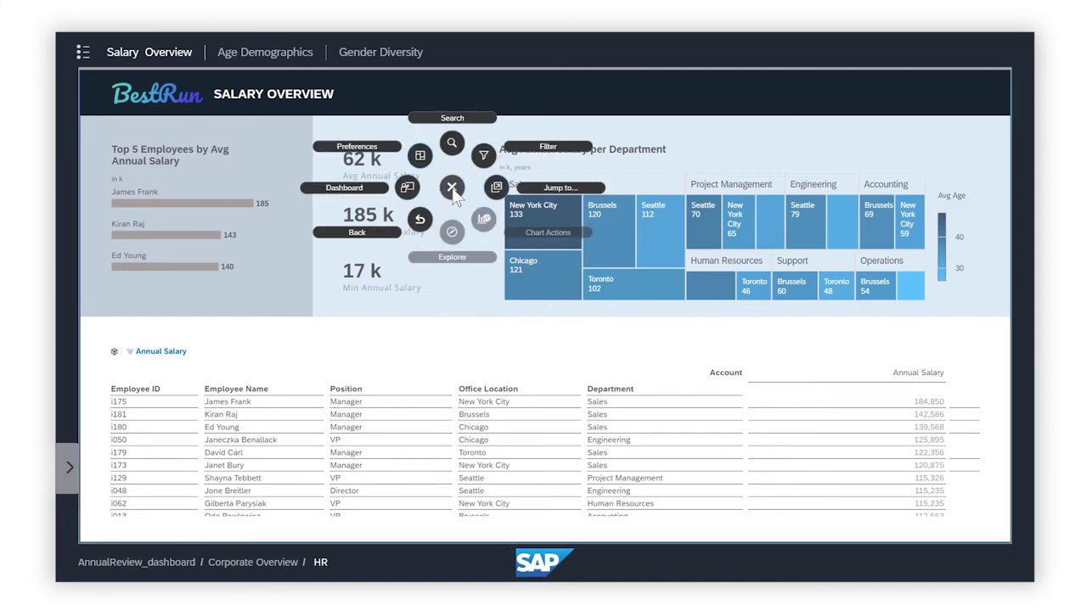
left_click(363, 239)
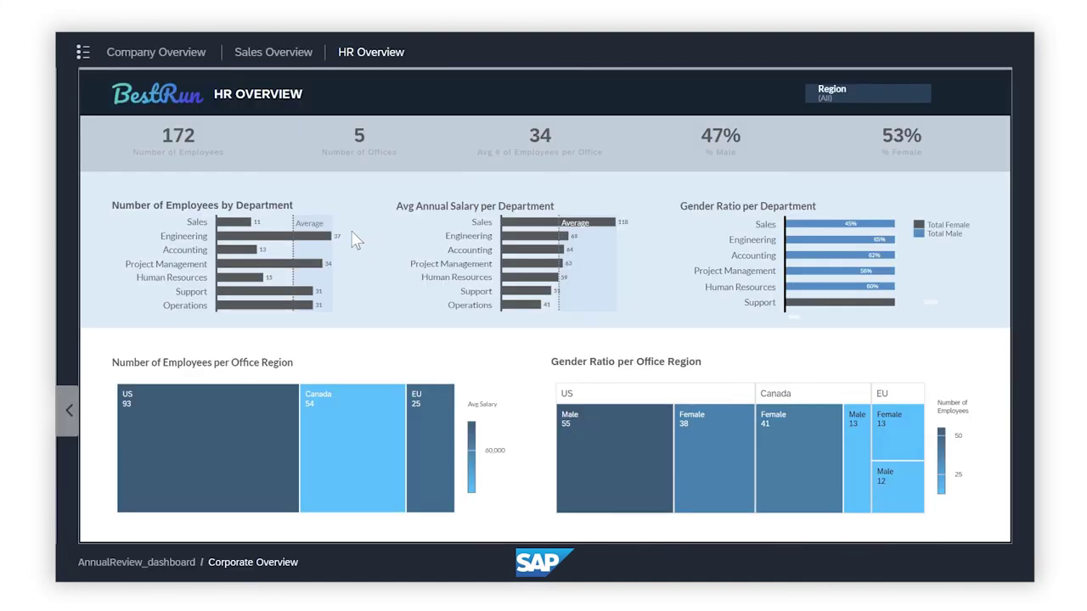
Jump to the Sales department's salary details and uncheck Offices_EU in the Office Region filter
left_click(234, 231)
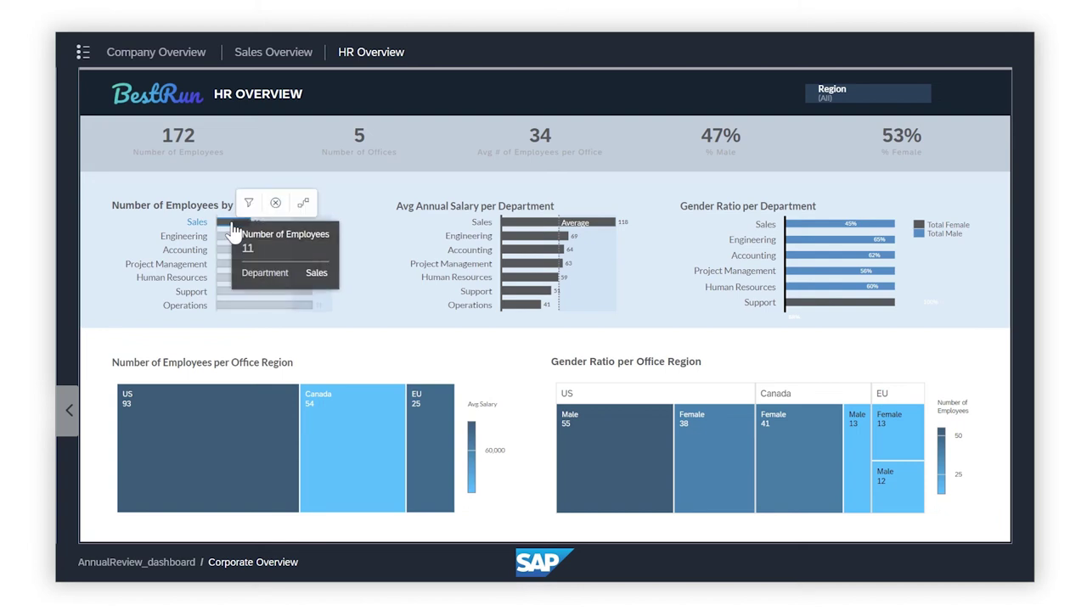
left_click(303, 204)
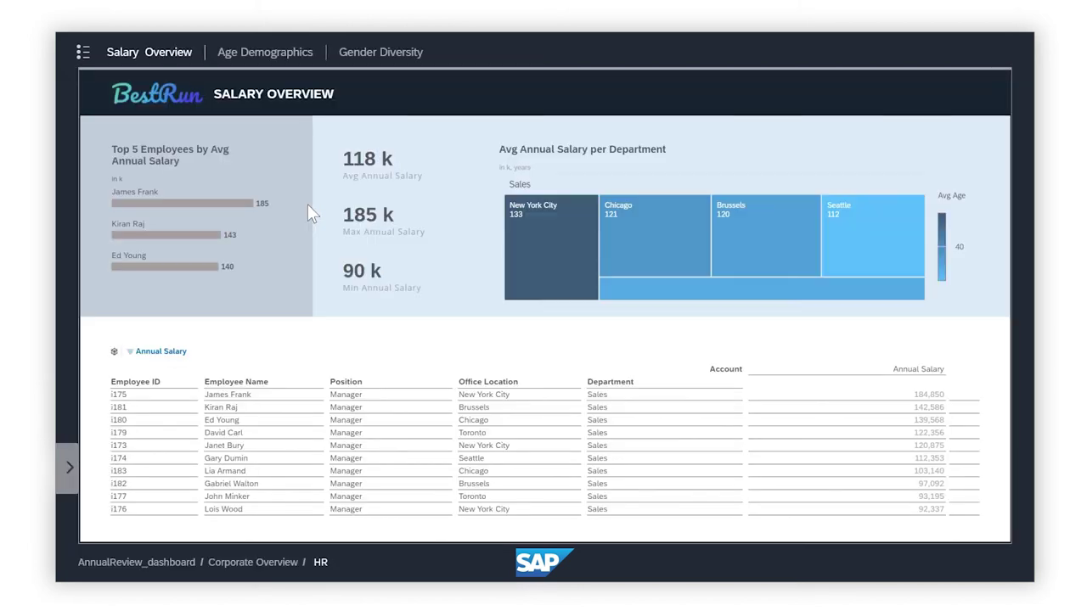
left_click(307, 204)
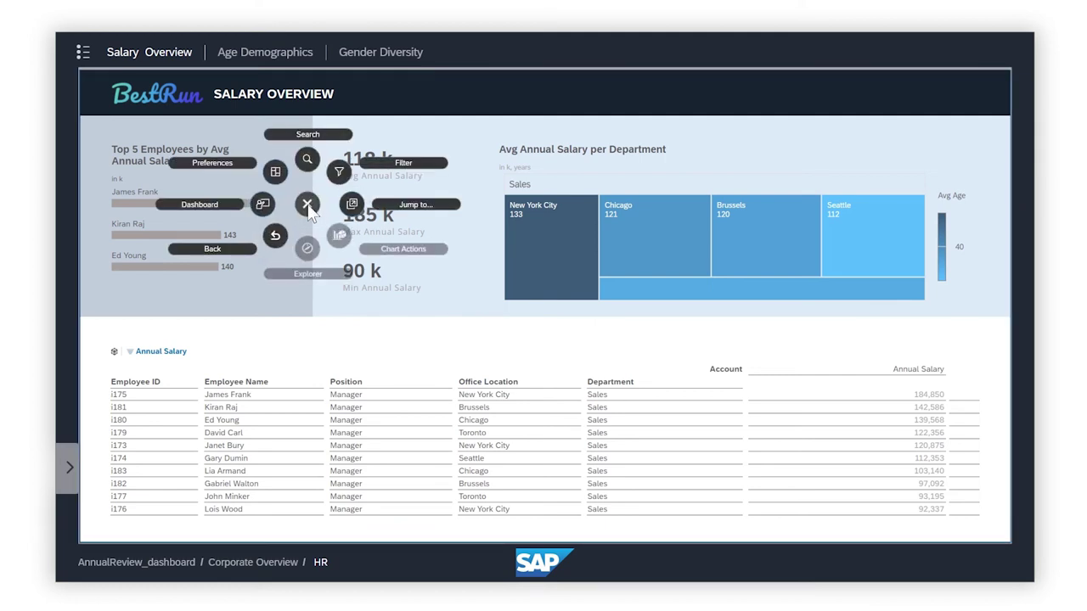
left_click(411, 172)
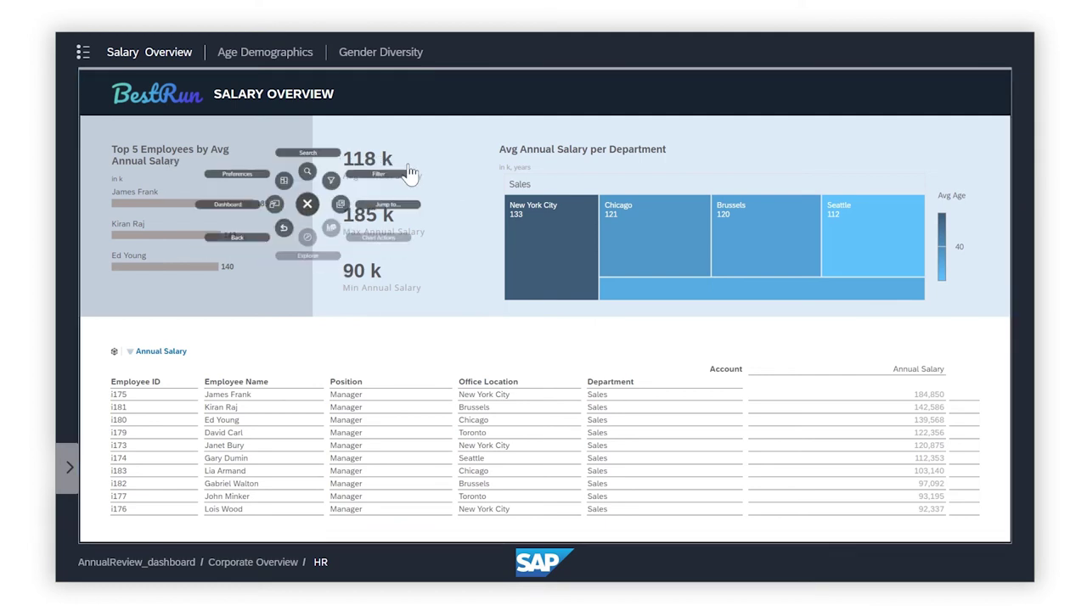
left_click(523, 201)
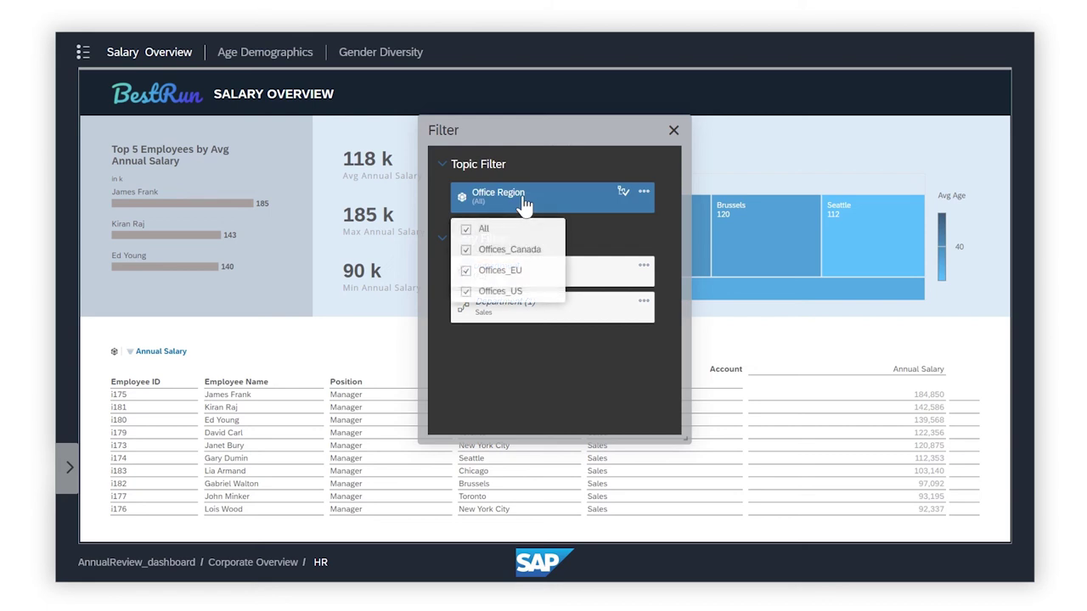
left_click(466, 271)
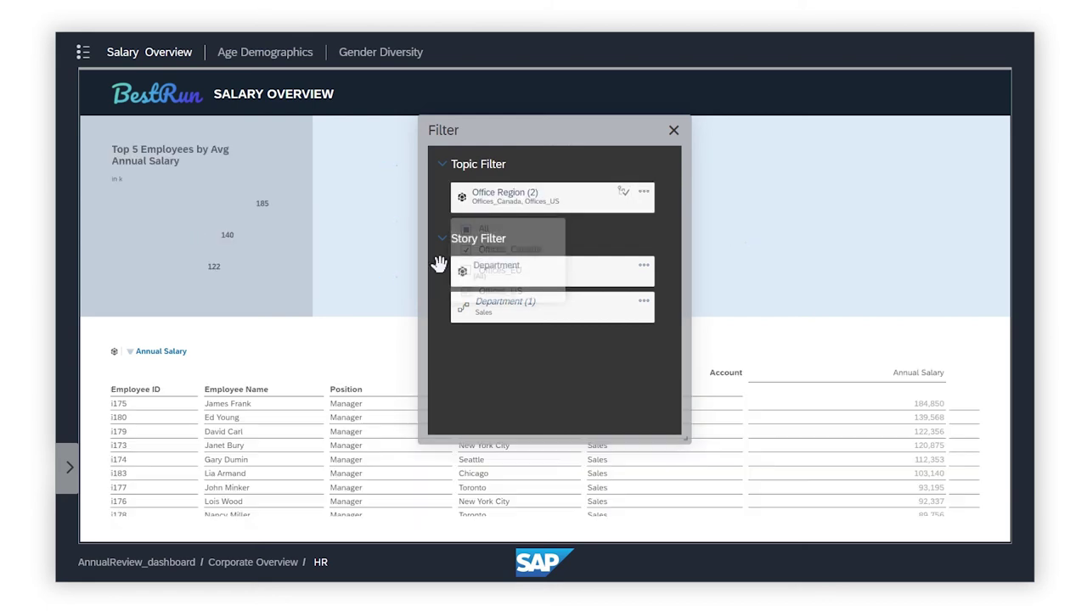
left_click(673, 131)
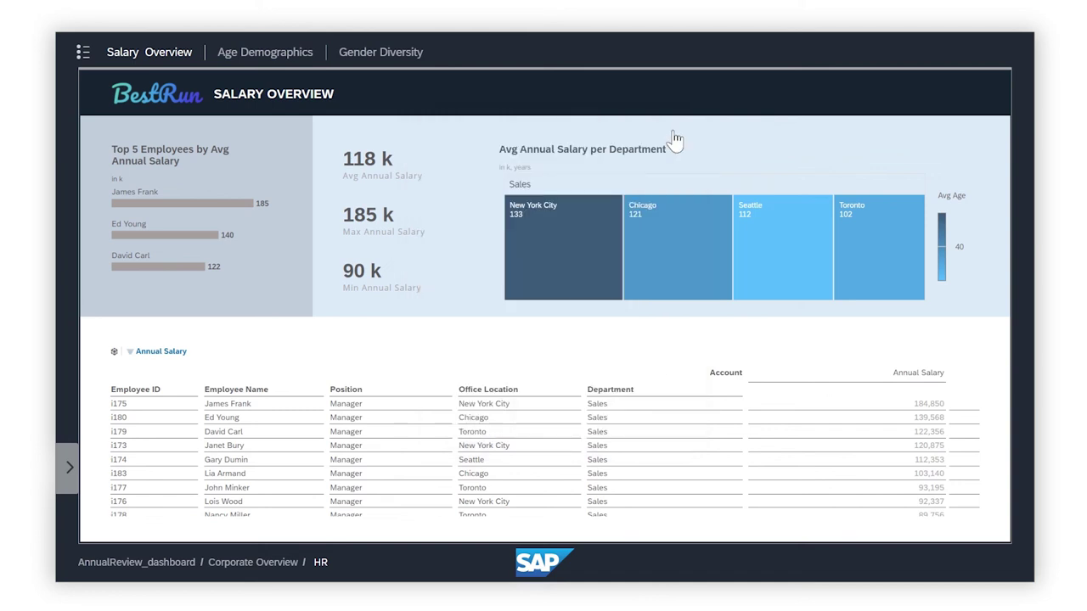
Pin the action bar, reset the topic's filters, and exit to the AnnualReview_dashboard designer
mouse_move(566, 543)
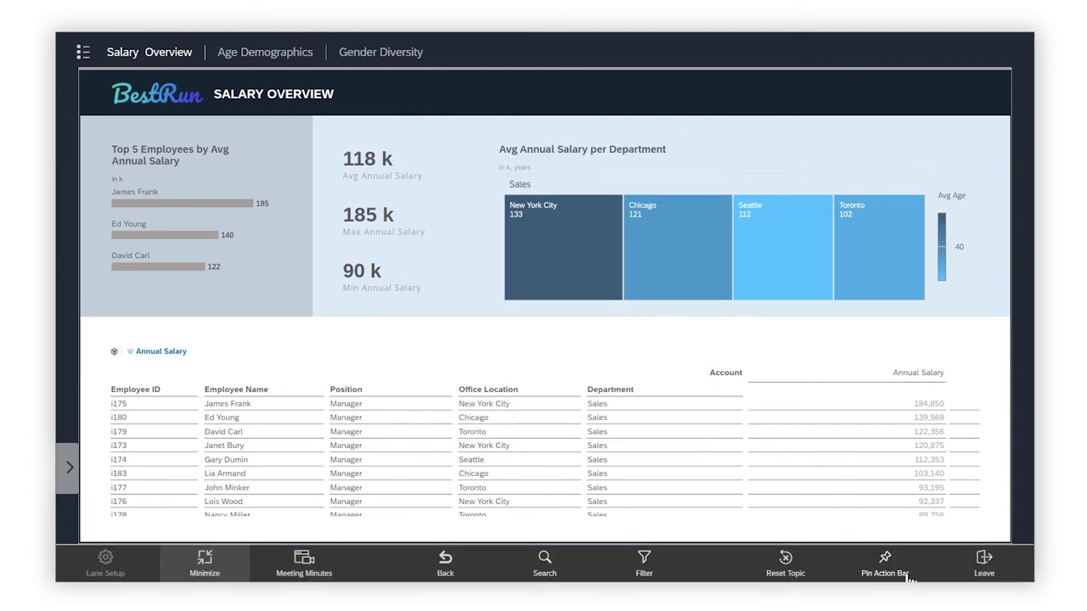
left_click(885, 564)
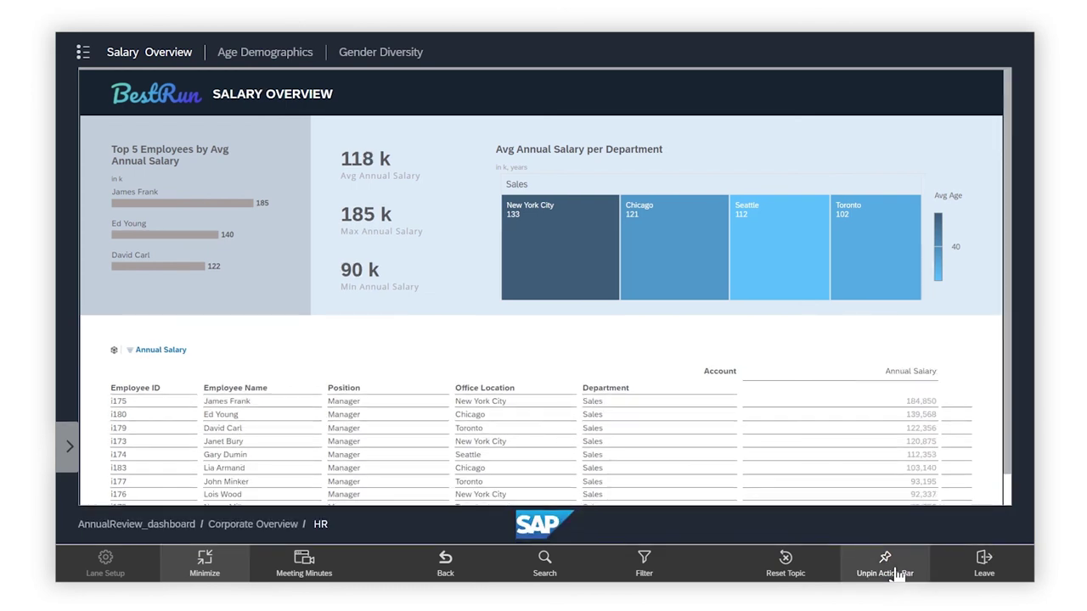
left_click(786, 570)
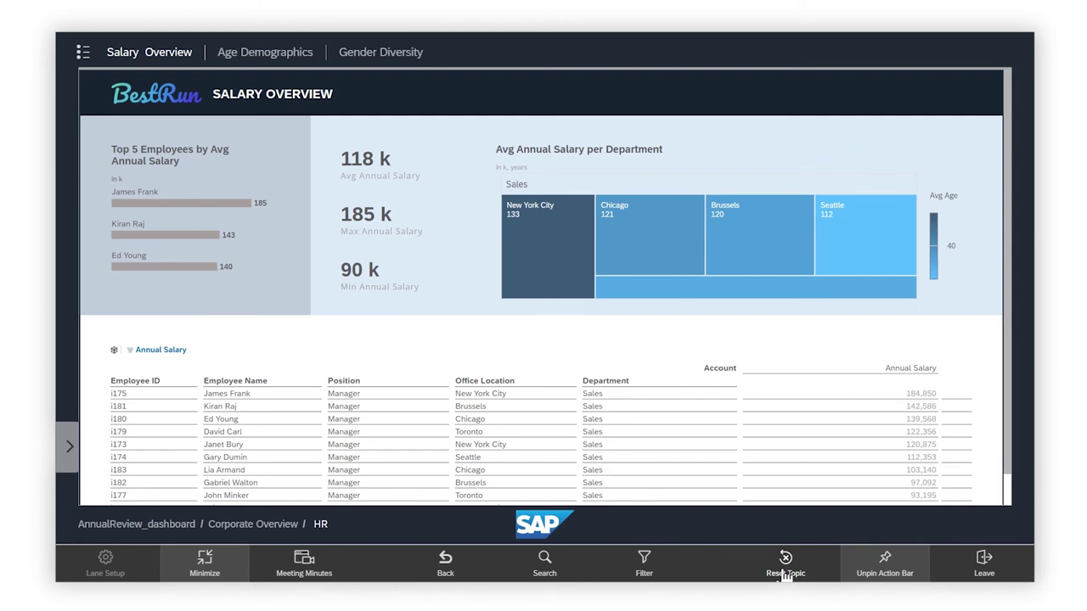
left_click(83, 54)
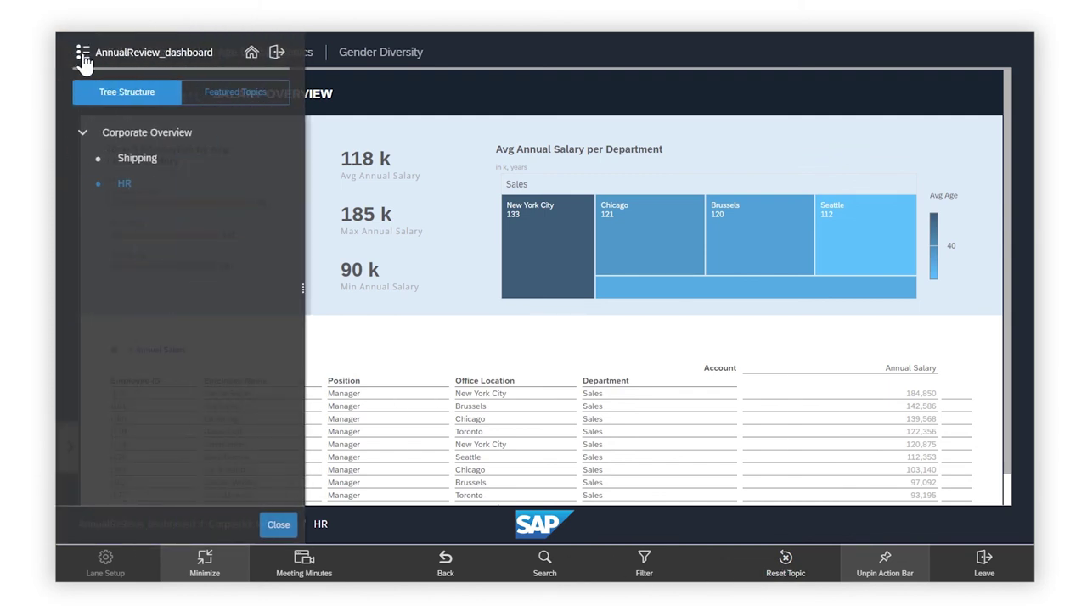
left_click(281, 54)
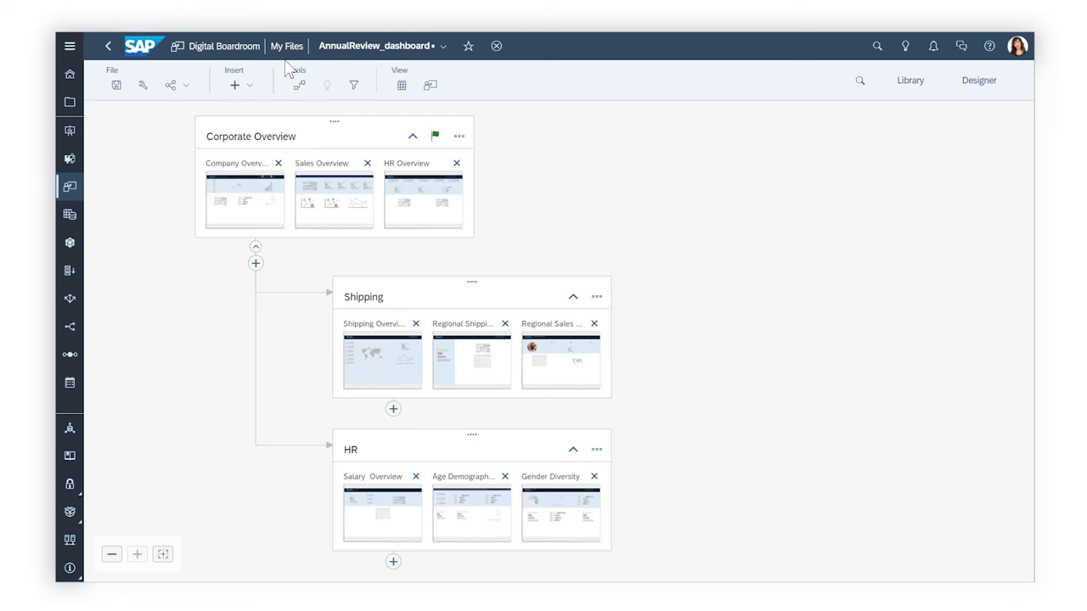